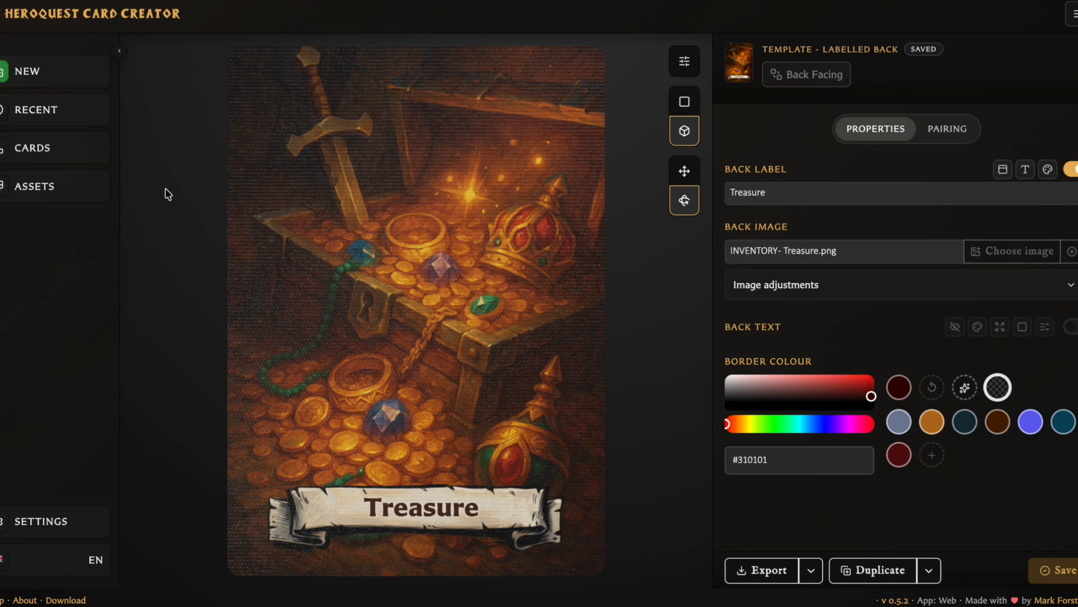
# Examine the front-facing cards paired with the Treasure back card, previewing several of them.
pyautogui.moveTo(590, 293); pyautogui.dragTo(596, 257)
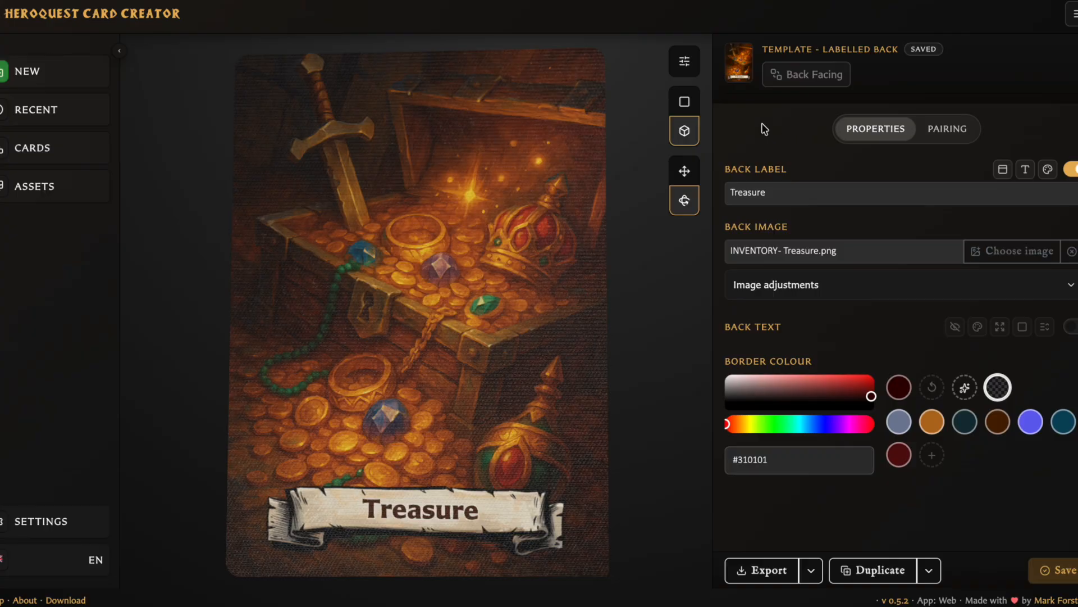
pyautogui.click(948, 129)
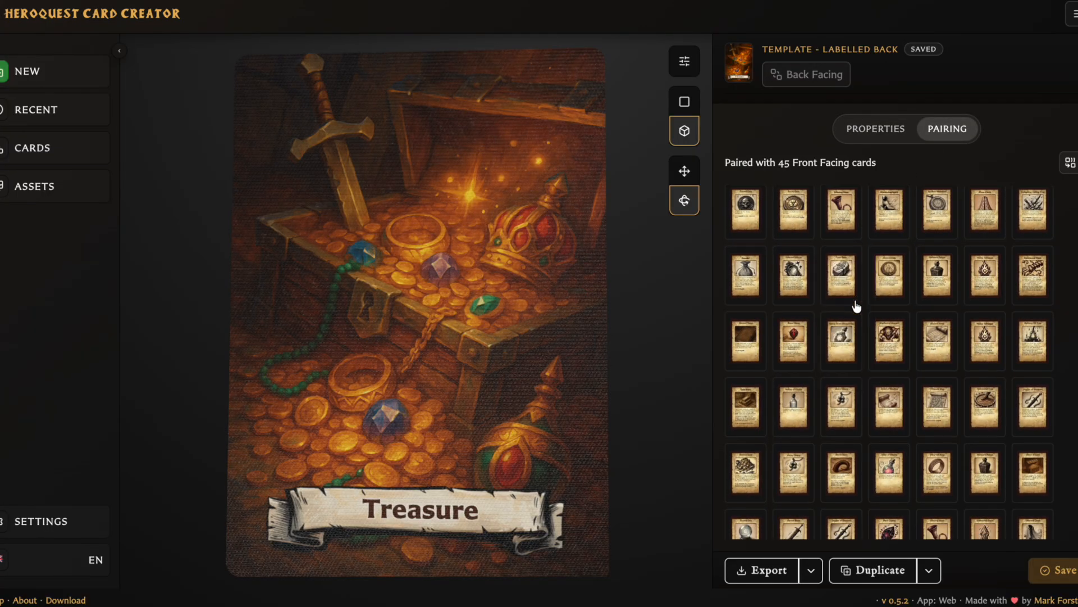
pyautogui.moveTo(856, 306)
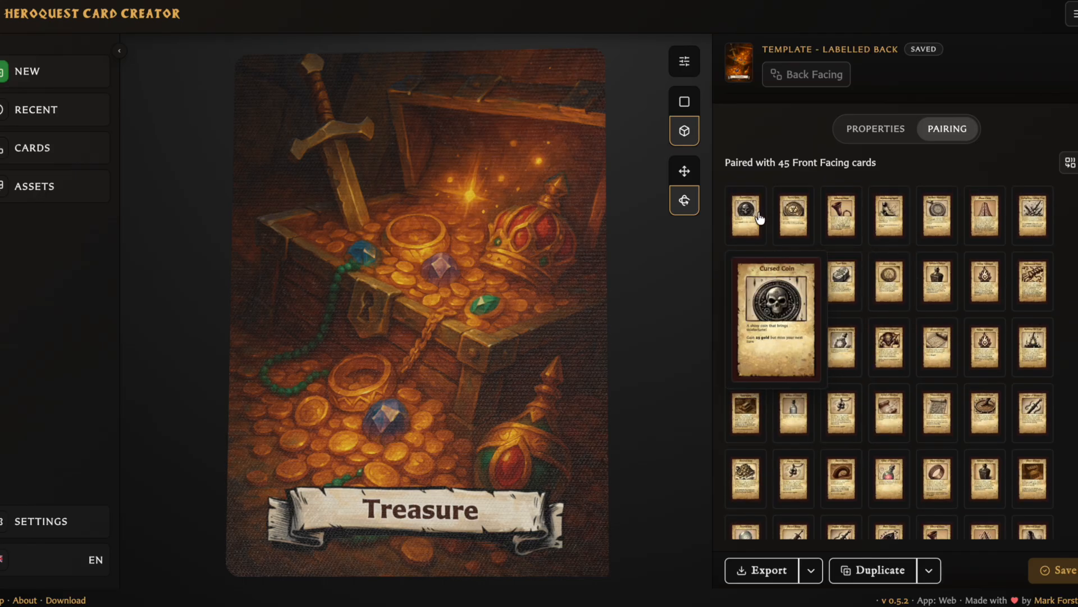
pyautogui.moveTo(793, 219)
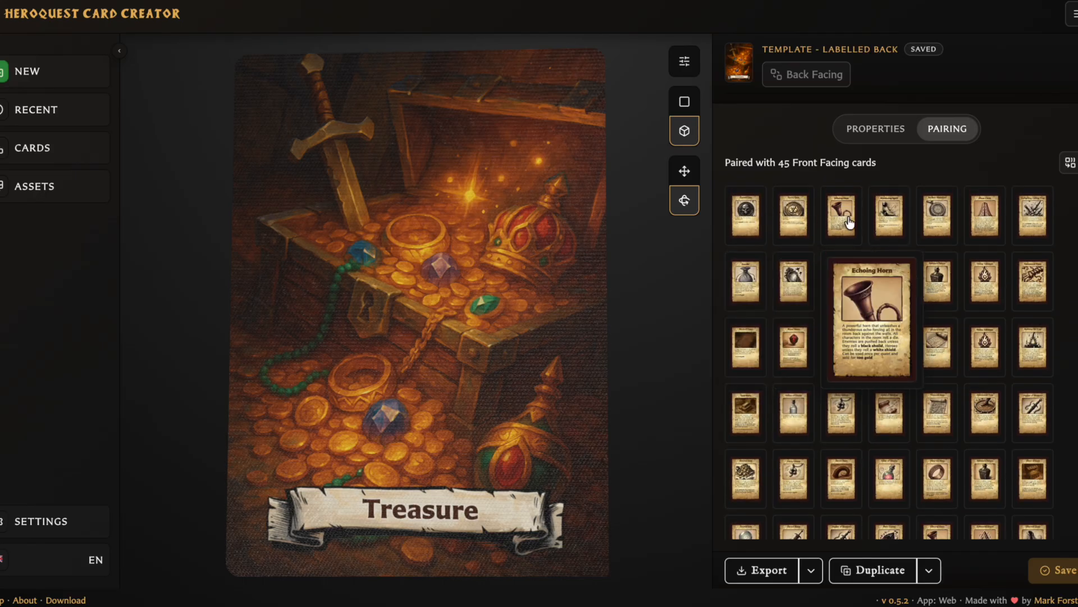
pyautogui.moveTo(999, 219)
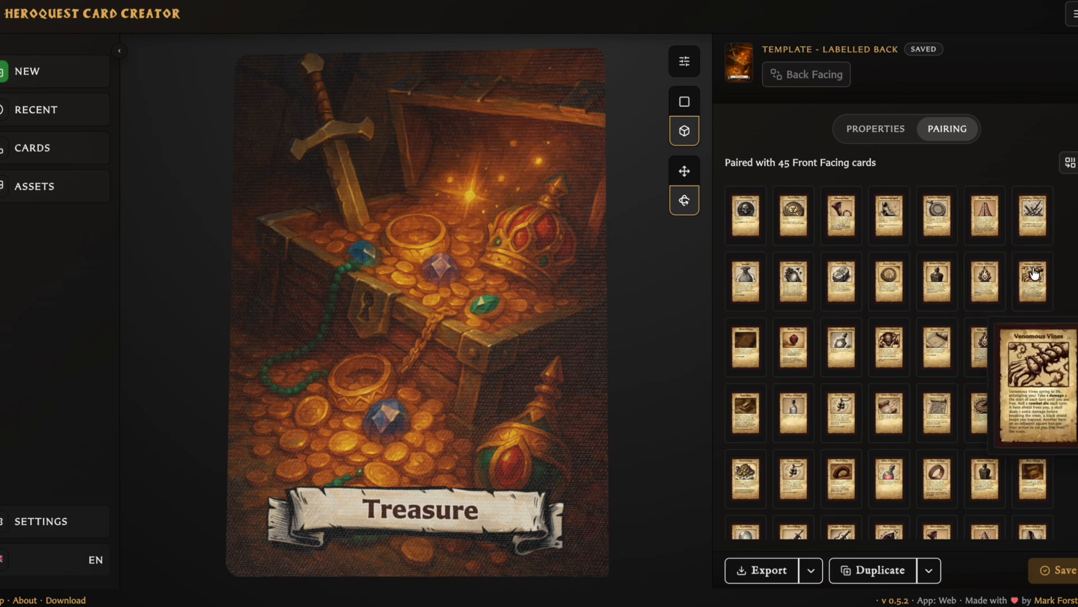
pyautogui.moveTo(841, 285)
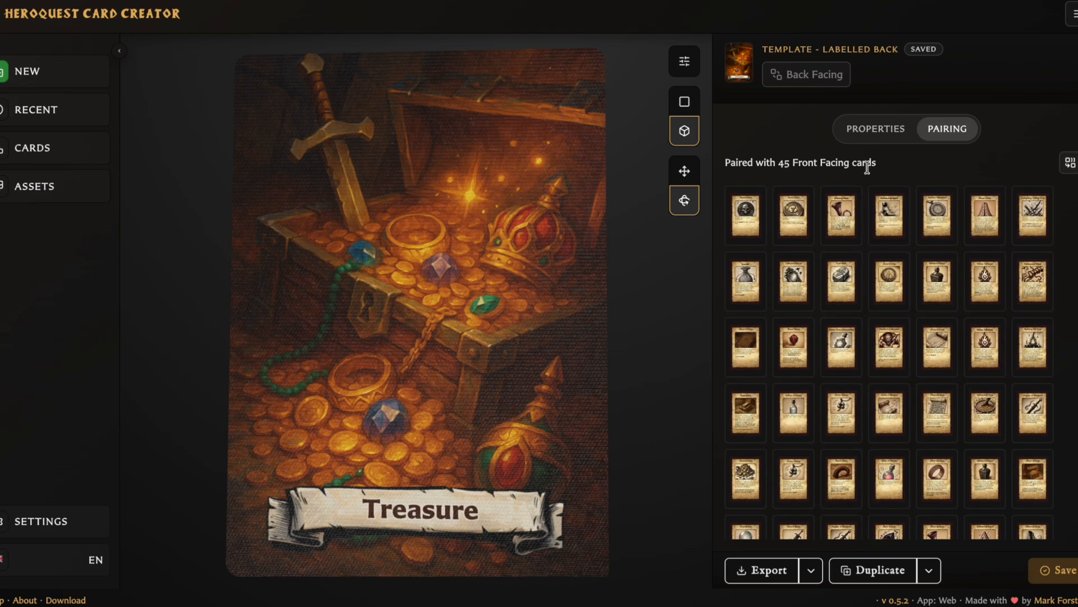
pyautogui.moveTo(977, 257)
pyautogui.click(865, 131)
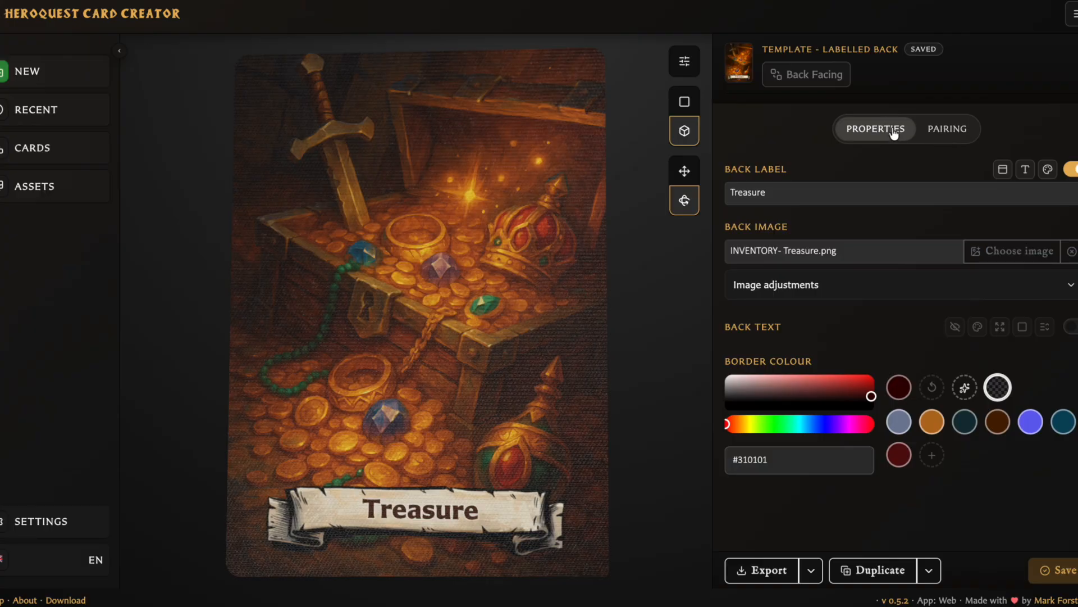
pyautogui.click(947, 129)
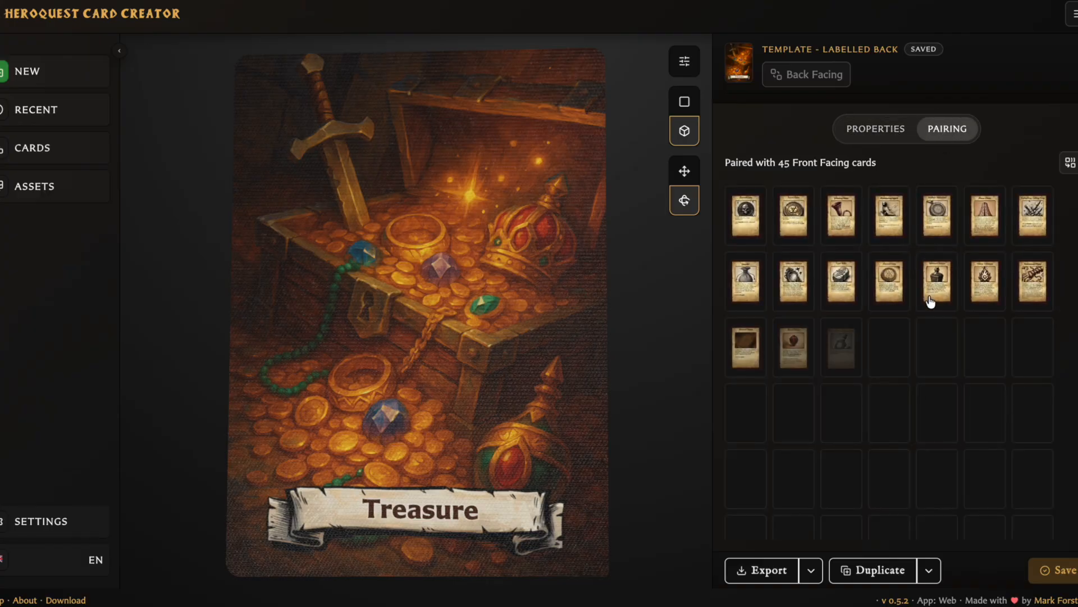
pyautogui.moveTo(793, 358)
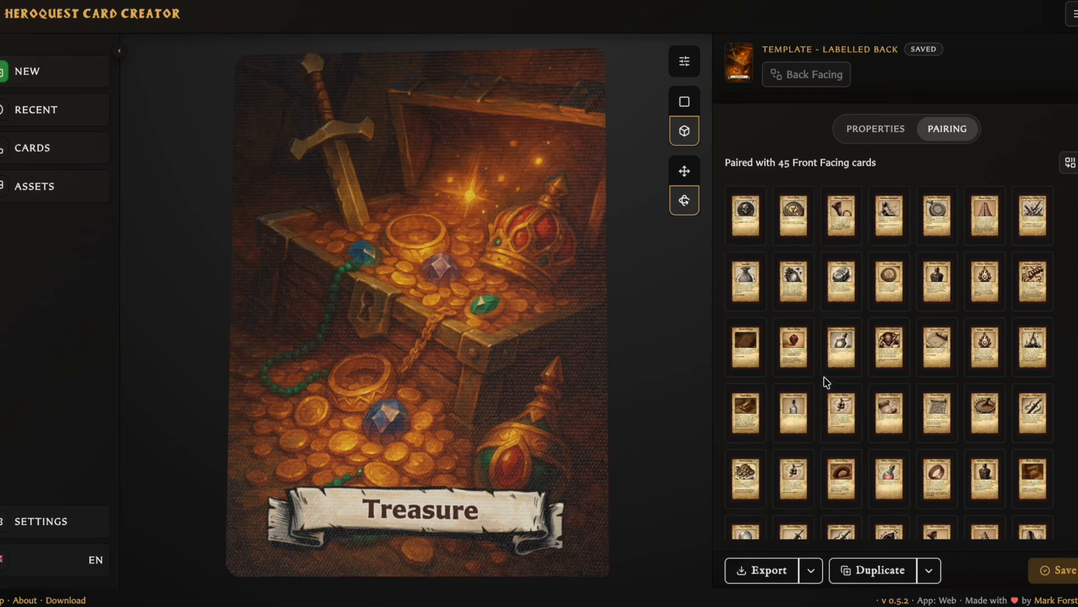
pyautogui.scroll(-2, 825, 378)
pyautogui.moveTo(825, 382)
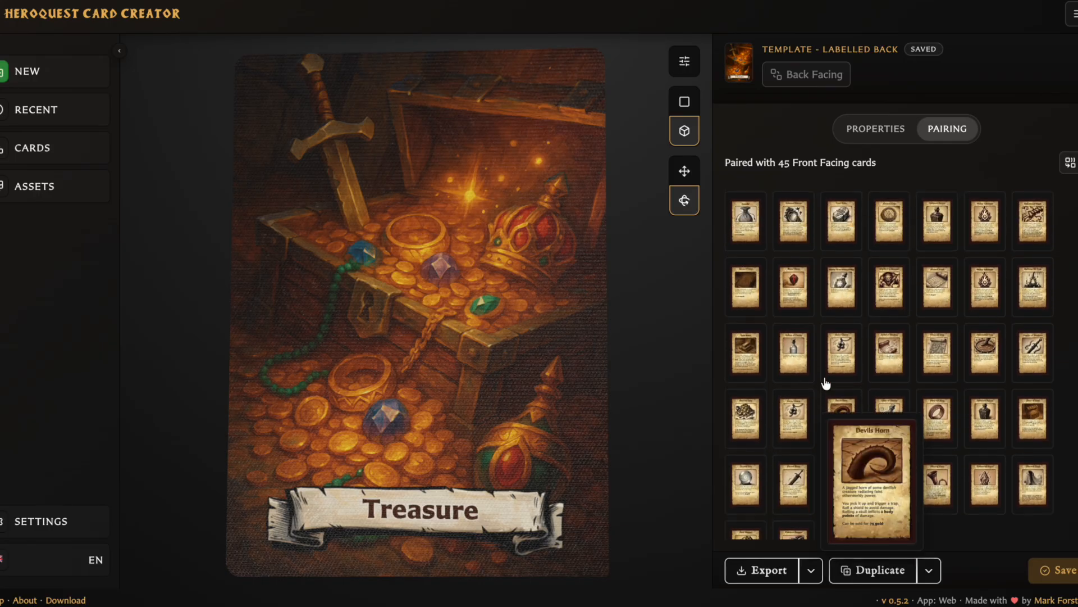
pyautogui.scroll(2, 824, 380)
pyautogui.moveTo(793, 275)
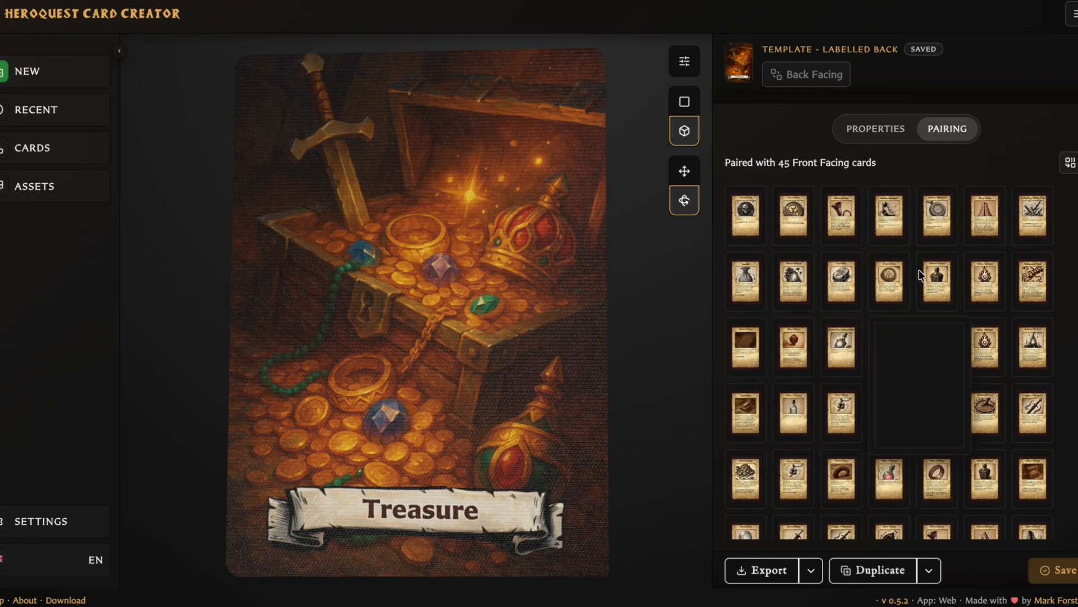
# Open the Elven Cloak front card from Treasure's paired cards and follow its pairing to the Armour back card.
pyautogui.click(987, 212)
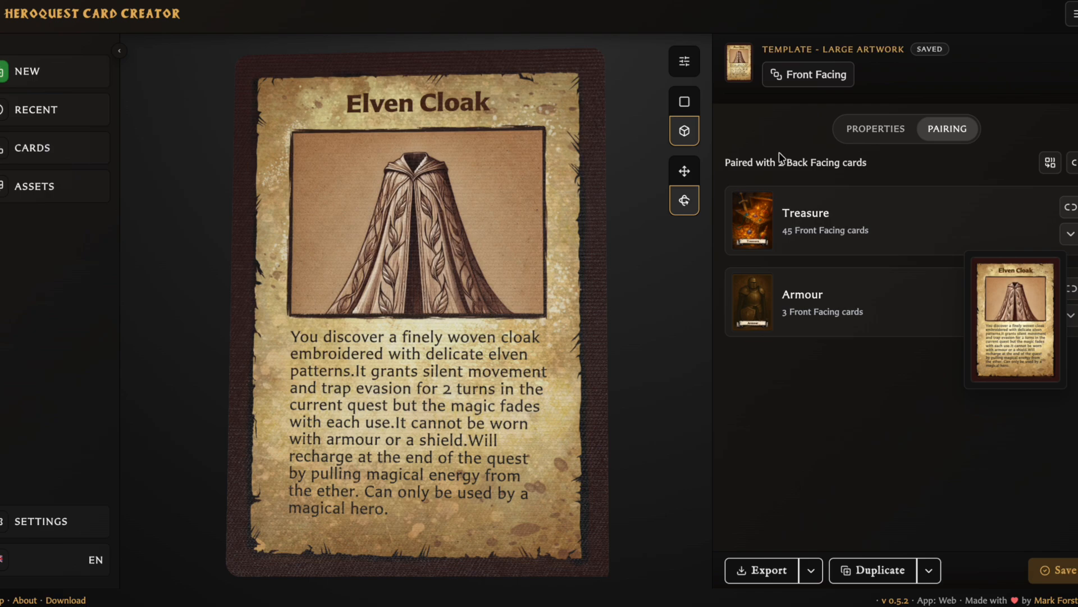
pyautogui.click(802, 306)
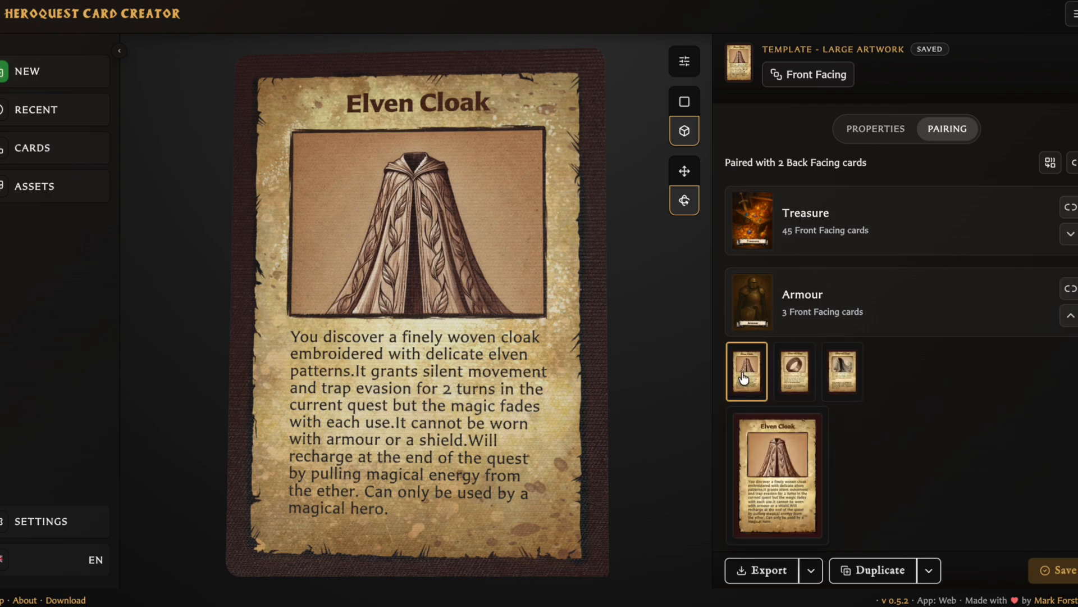
pyautogui.click(754, 285)
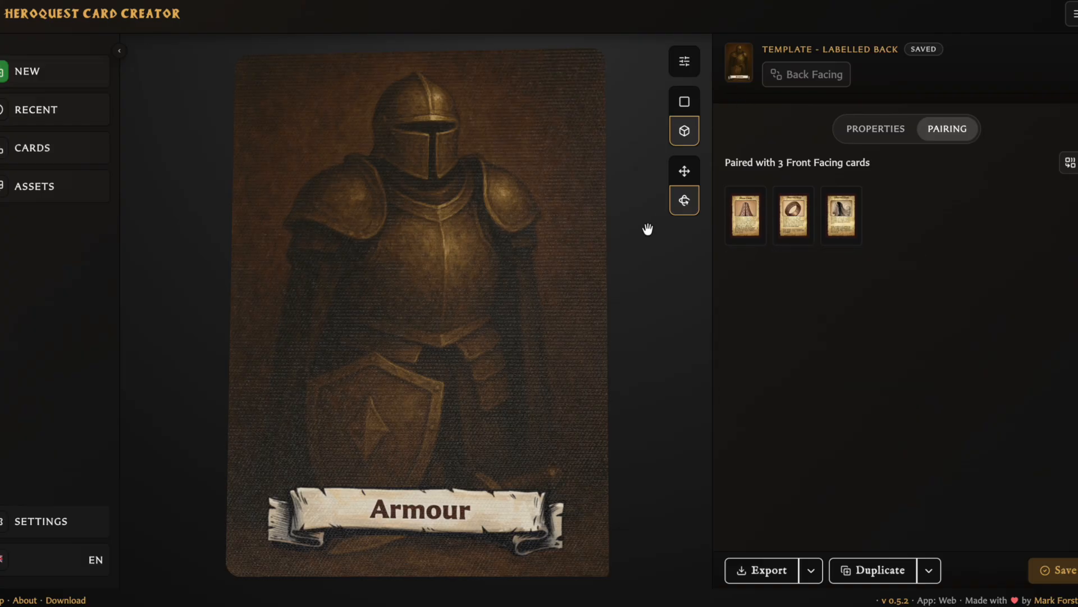
pyautogui.moveTo(472, 298); pyautogui.dragTo(603, 363)
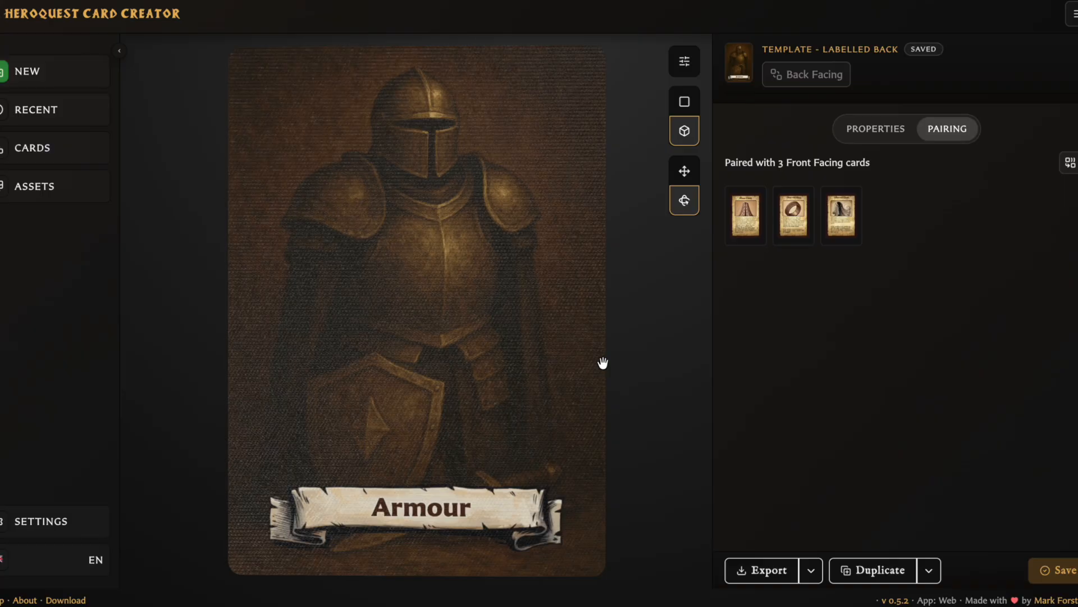
# Return to the Elven Cloak card and open the Cursed Coin card from its Treasure pairing group.
pyautogui.click(749, 215)
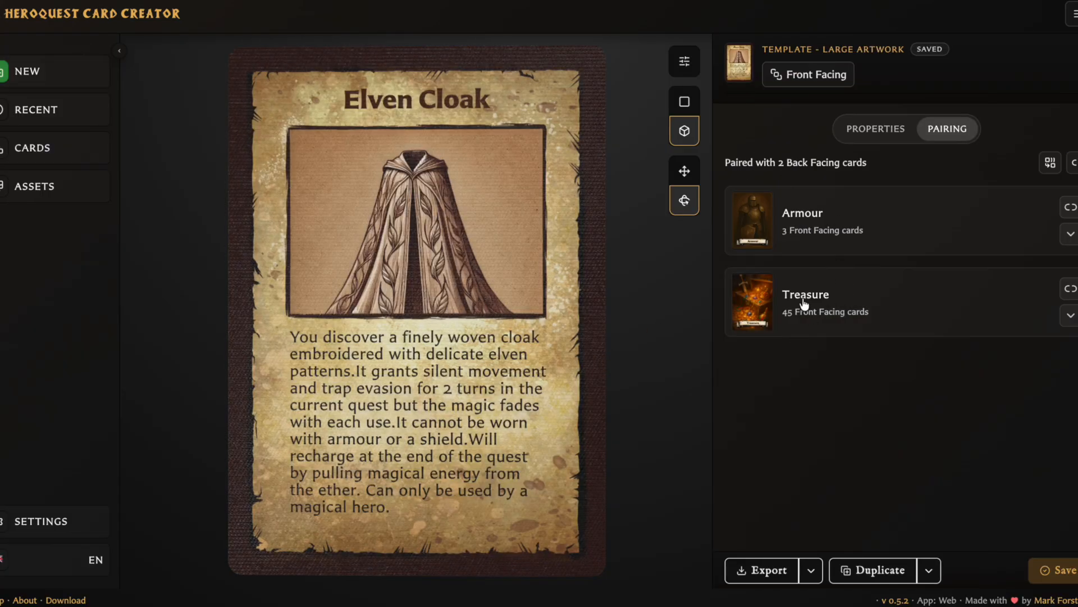
pyautogui.click(816, 299)
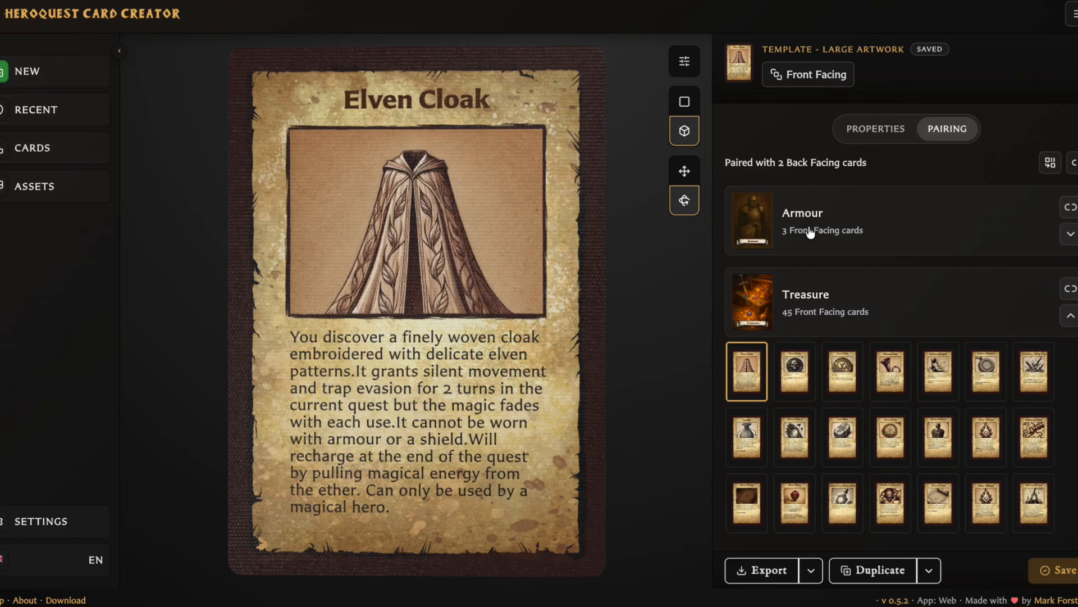
pyautogui.click(800, 369)
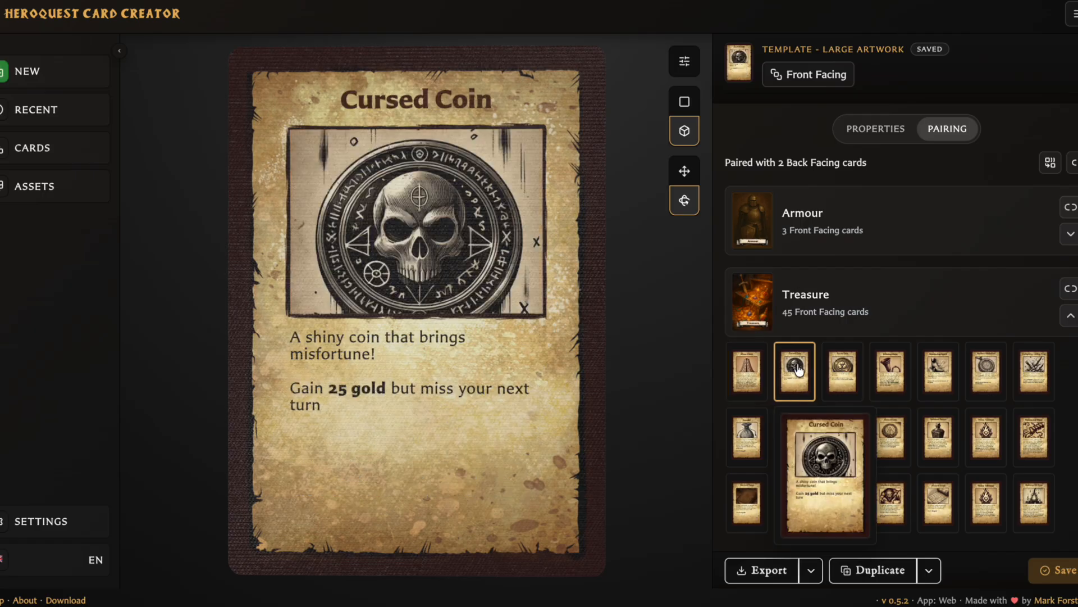
# View the Lucky Charm card from Cursed Coin's Charms pairing group and open the Charms back card.
pyautogui.click(814, 226)
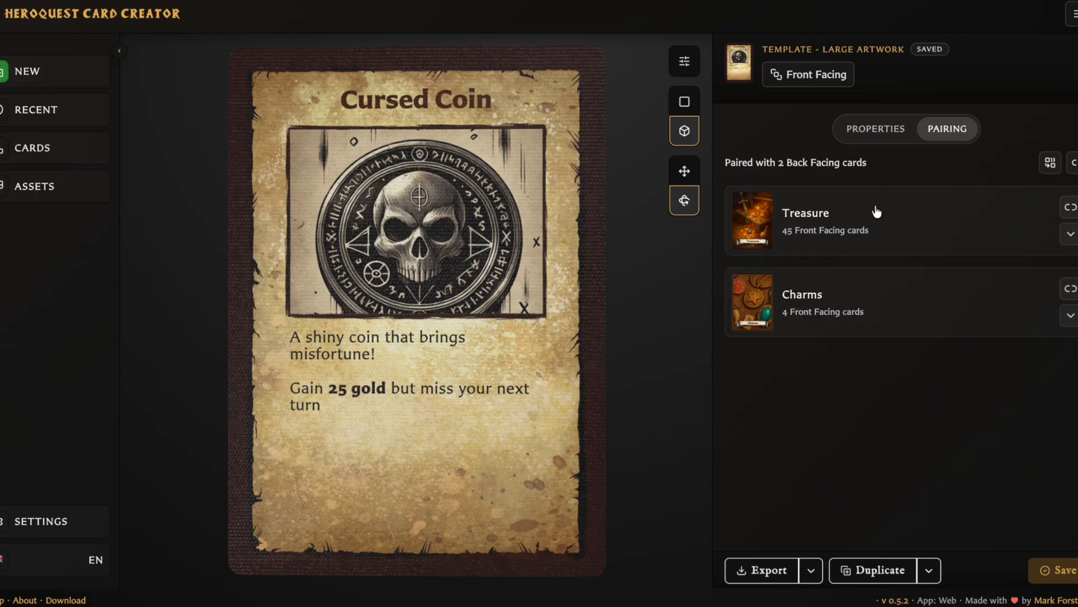
pyautogui.click(815, 315)
pyautogui.click(810, 310)
pyautogui.click(807, 311)
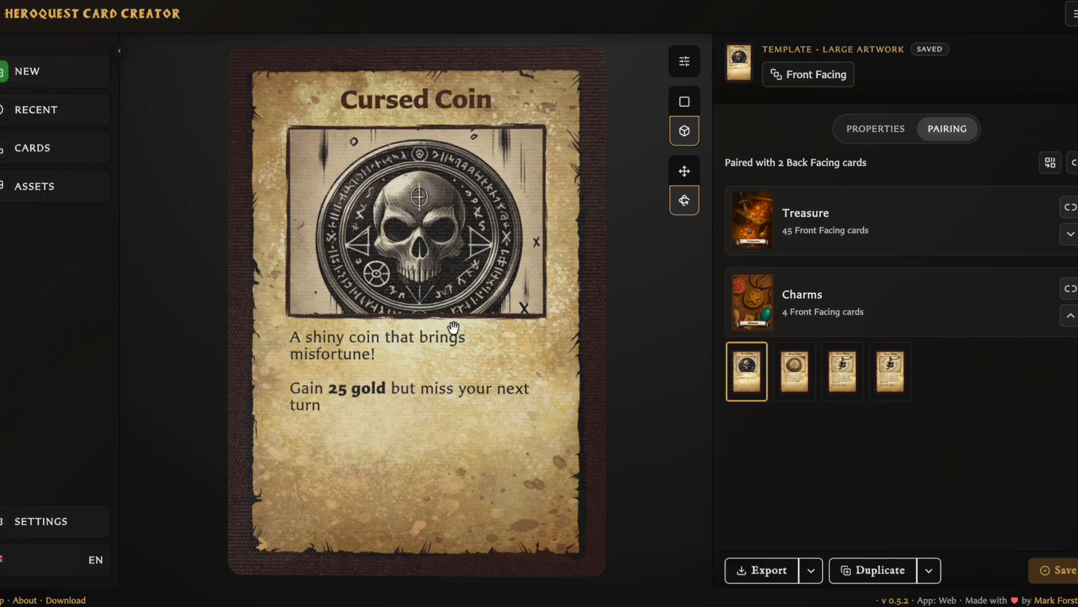
pyautogui.click(840, 380)
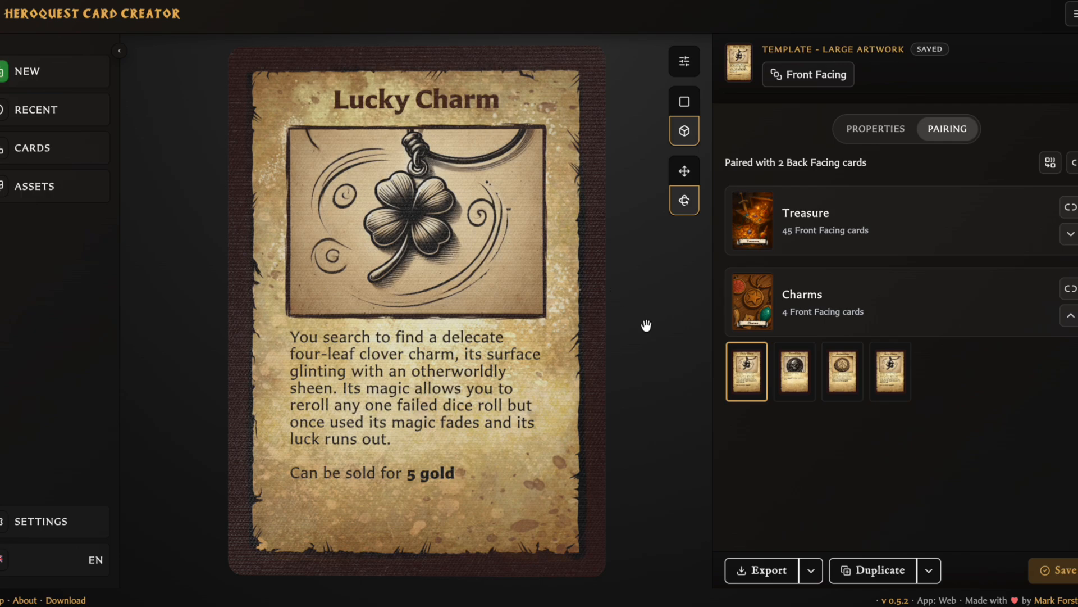
pyautogui.click(766, 302)
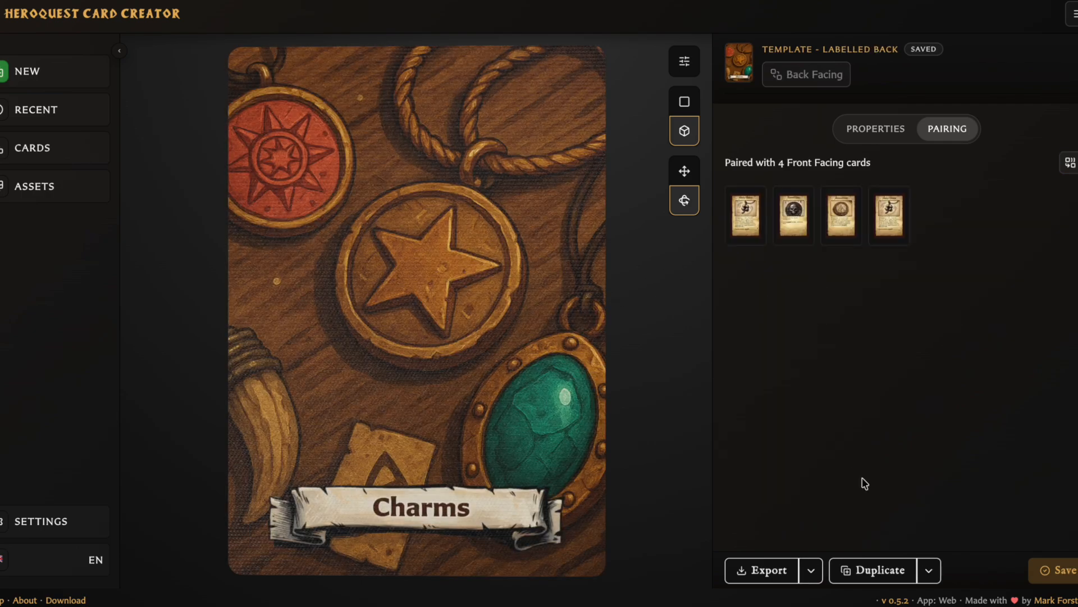
# Duplicate the Charms back card without its pairings and save the copy with the back label Relics.
pyautogui.click(929, 570)
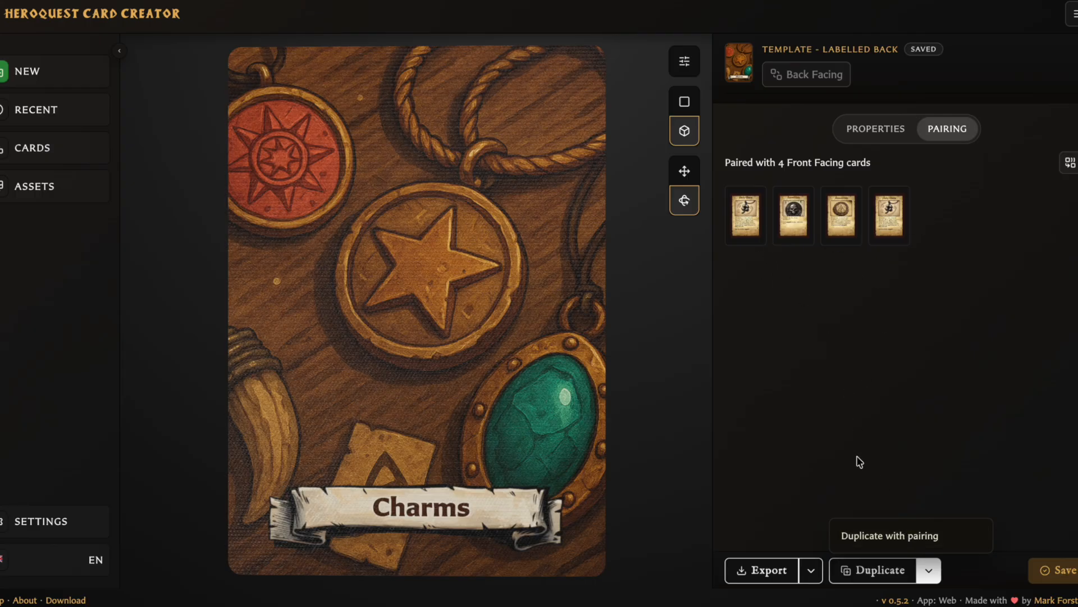
pyautogui.click(851, 568)
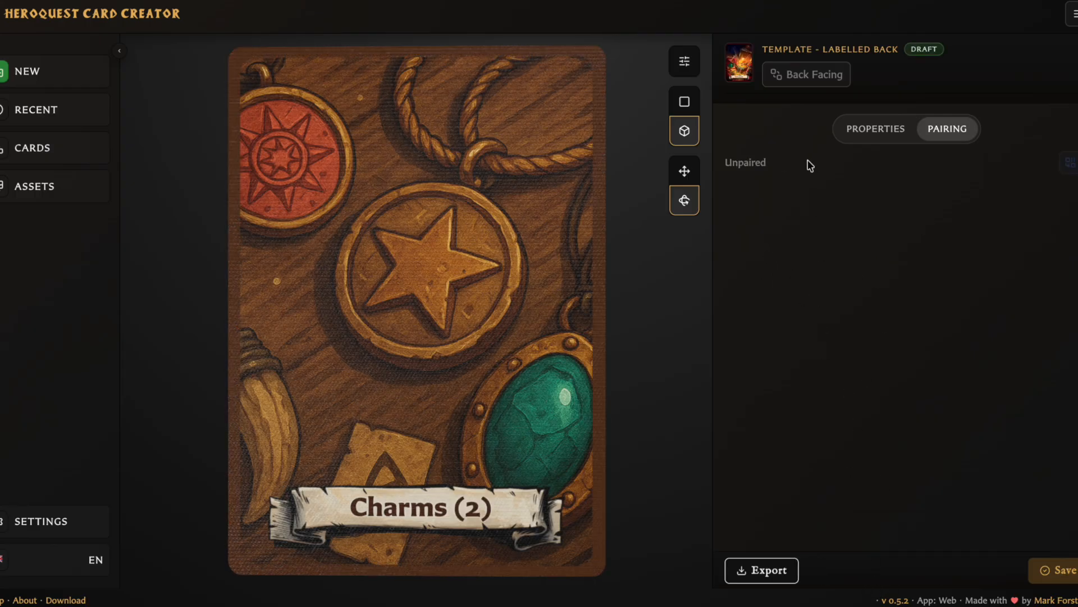
pyautogui.click(878, 130)
pyautogui.click(790, 191)
pyautogui.hotkey('ctrl', 'a')
pyautogui.write('A')
pyautogui.press('BackSpace')
pyautogui.press('BackSpace')
pyautogui.write('Relic')
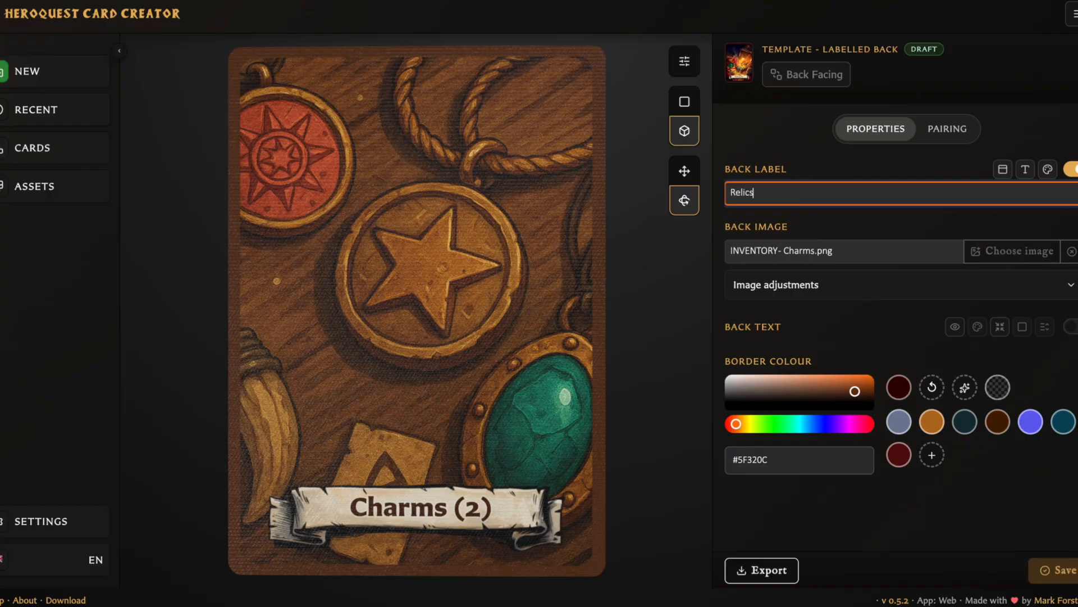
pyautogui.write('s')
pyautogui.click(1055, 570)
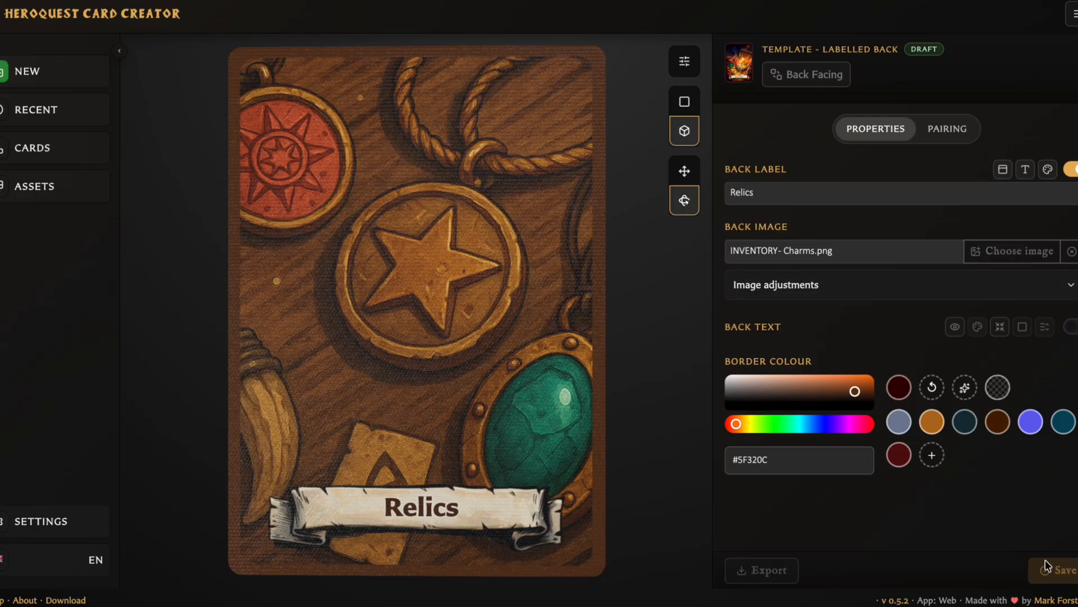
# Open the image selection for the Relics card's back image and search the assets for "reli".
pyautogui.moveTo(578, 313); pyautogui.dragTo(612, 289)
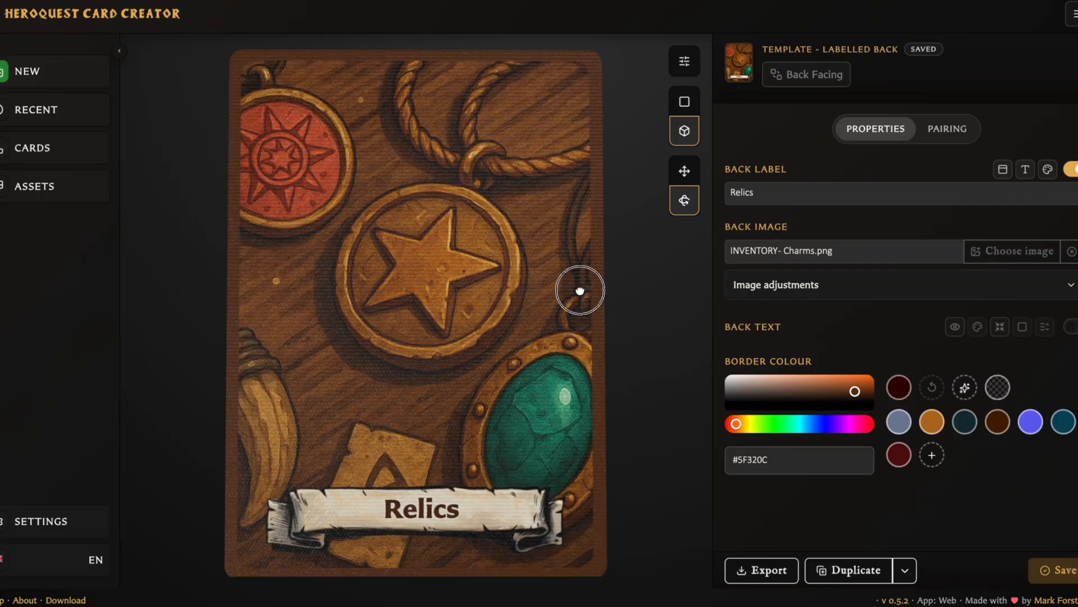
pyautogui.click(1029, 256)
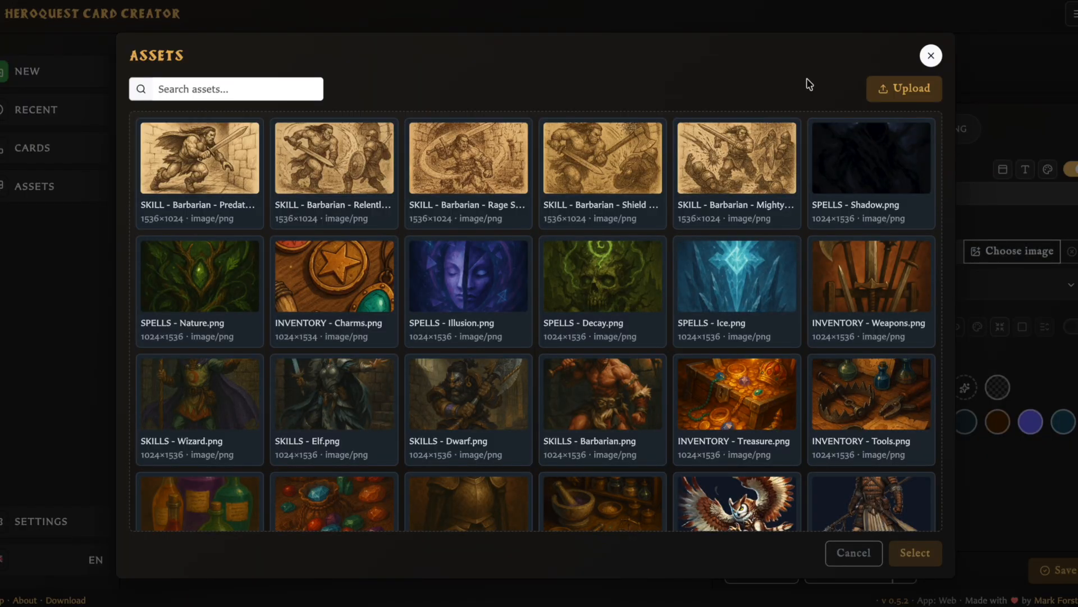
pyautogui.click(910, 91)
pyautogui.press('Escape')
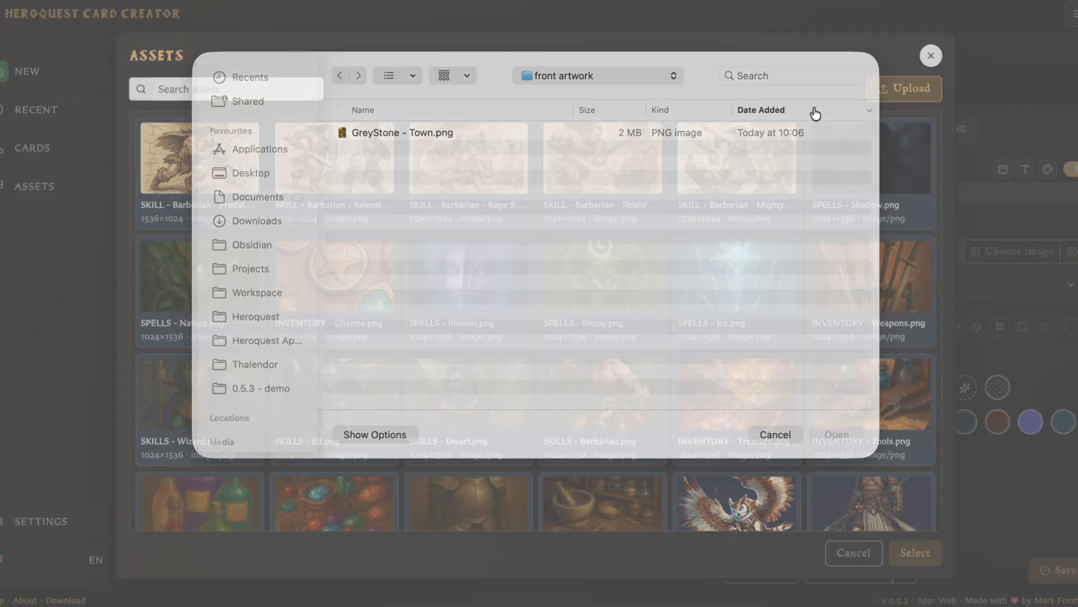
pyautogui.click(273, 89)
pyautogui.write('reli')
pyautogui.hotkey('ctrl', 'a')
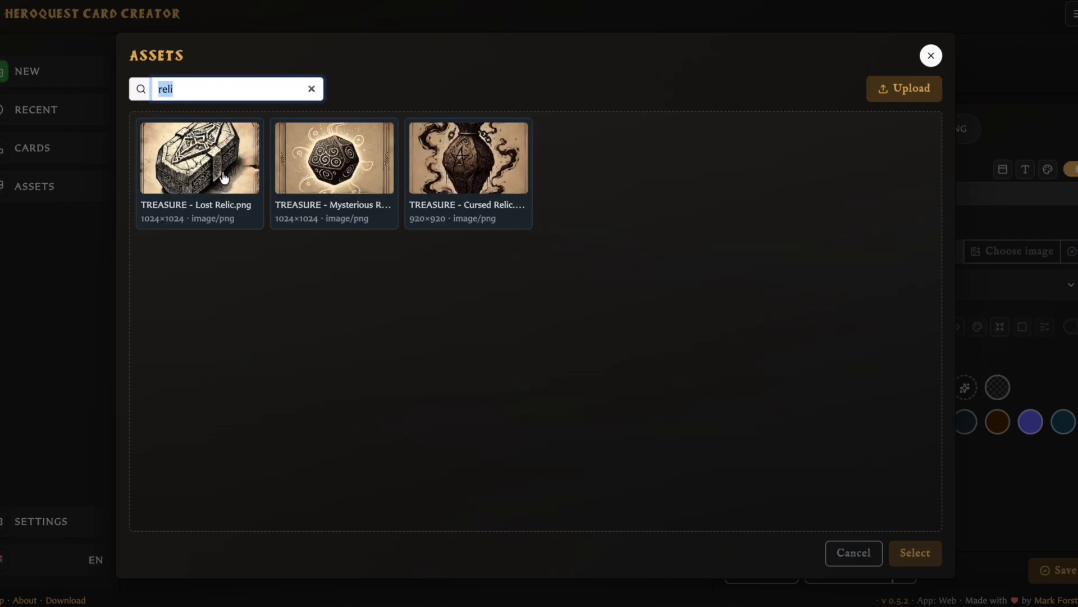
pyautogui.press('BackSpace')
# Upload the Relics back image to the assets from the back artwork folder in 0.5.3 - demo.
pyautogui.click(911, 89)
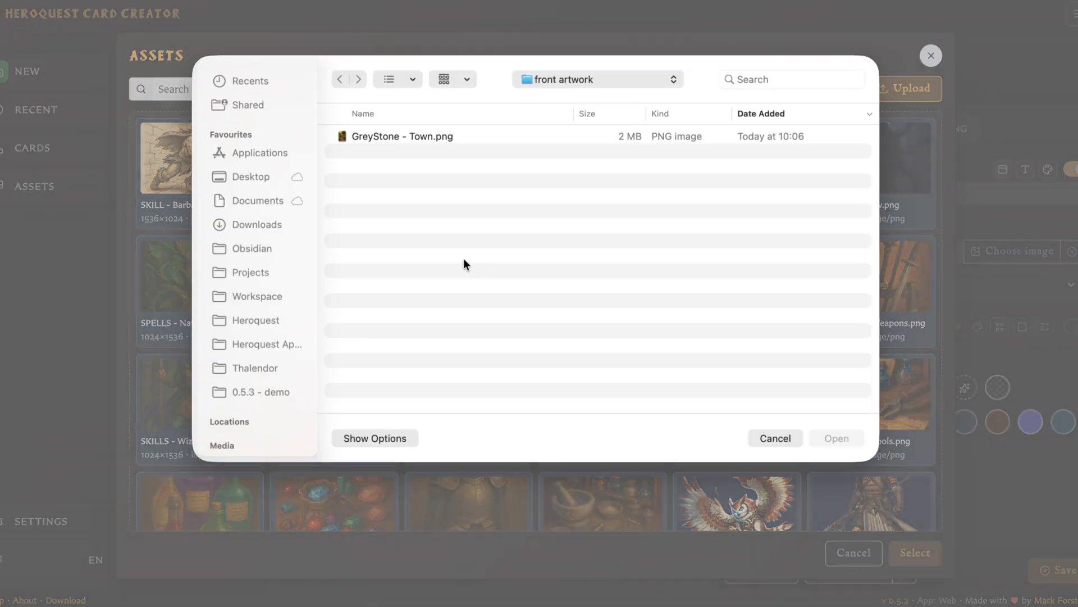
pyautogui.press('super+Up')
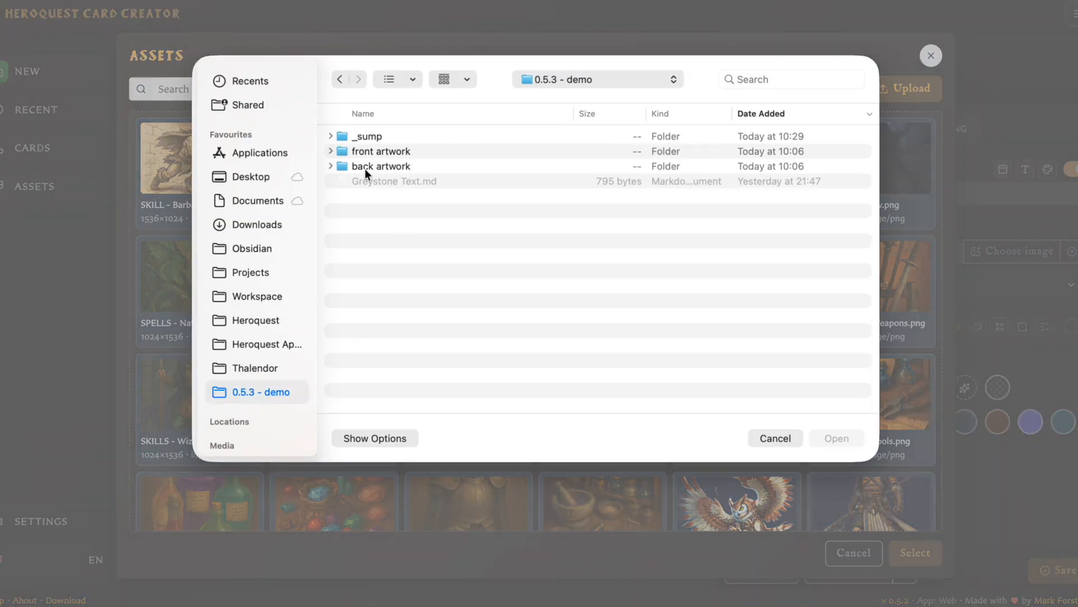
pyautogui.doubleClick(367, 166)
pyautogui.doubleClick(373, 166)
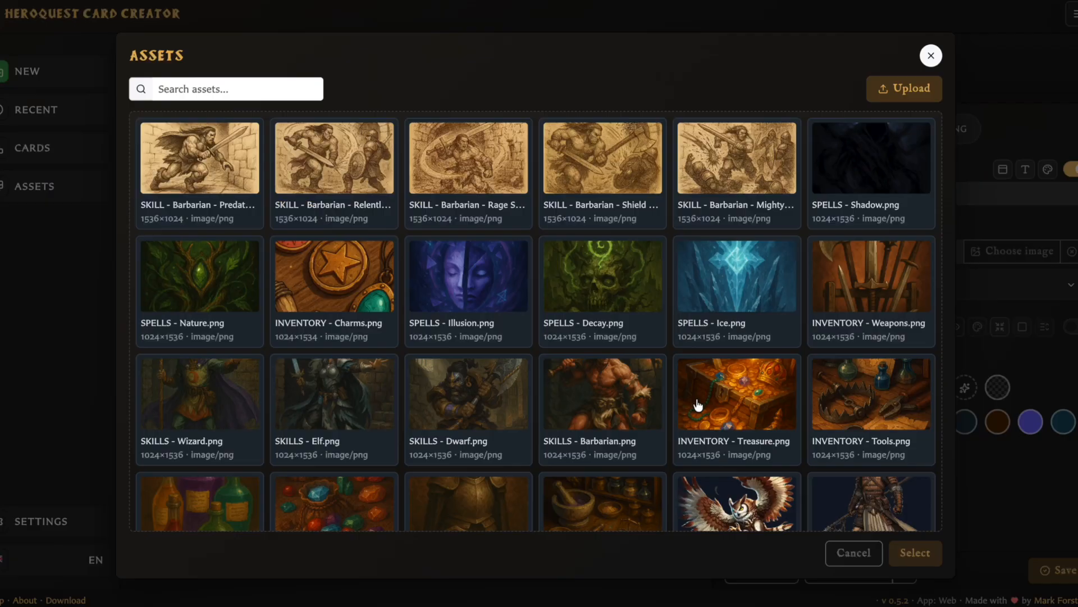
# Find the Relics- back.png asset with "reli", use it as the back image, and make the card's border transparent.
pyautogui.click(260, 87)
pyautogui.write('reli')
pyautogui.click(600, 155)
pyautogui.doubleClick(600, 152)
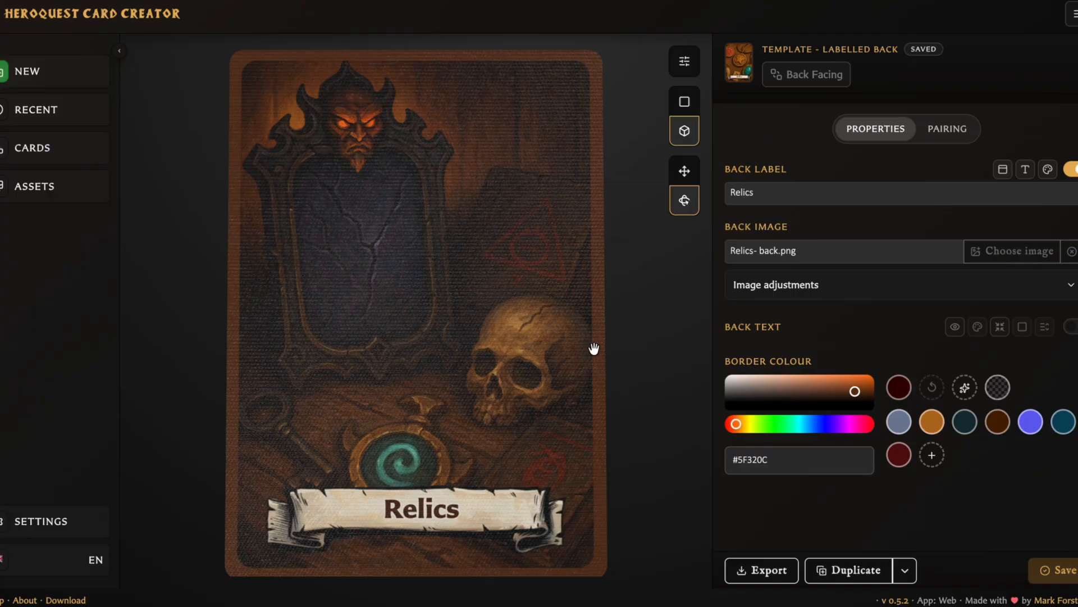
pyautogui.click(996, 395)
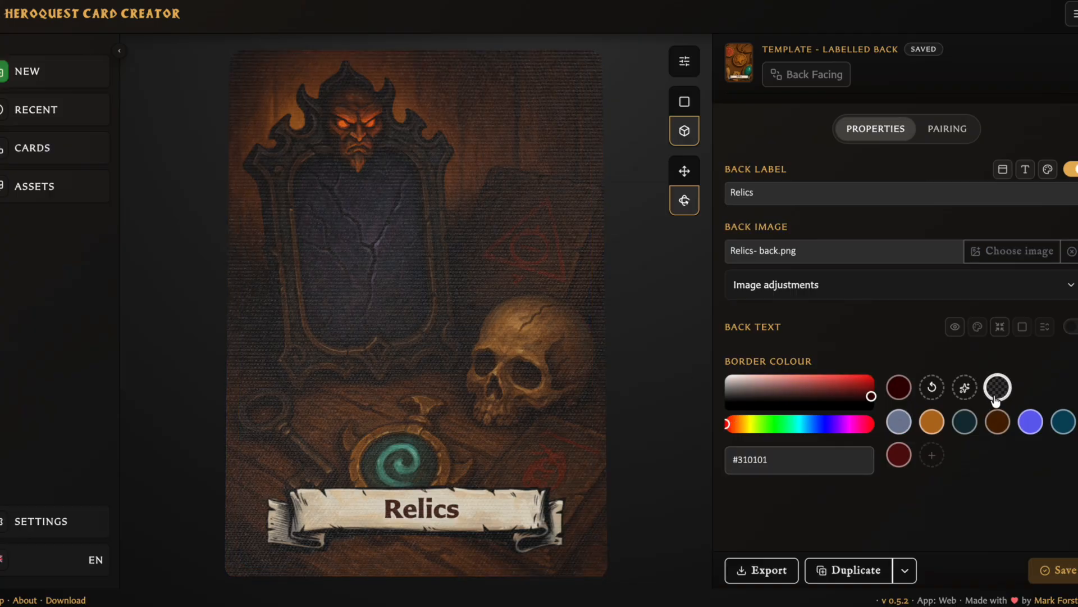
# Save the Relics card and open its front pairing selection on the Custom Treasure Deck v1.0.0 collection.
pyautogui.click(1049, 569)
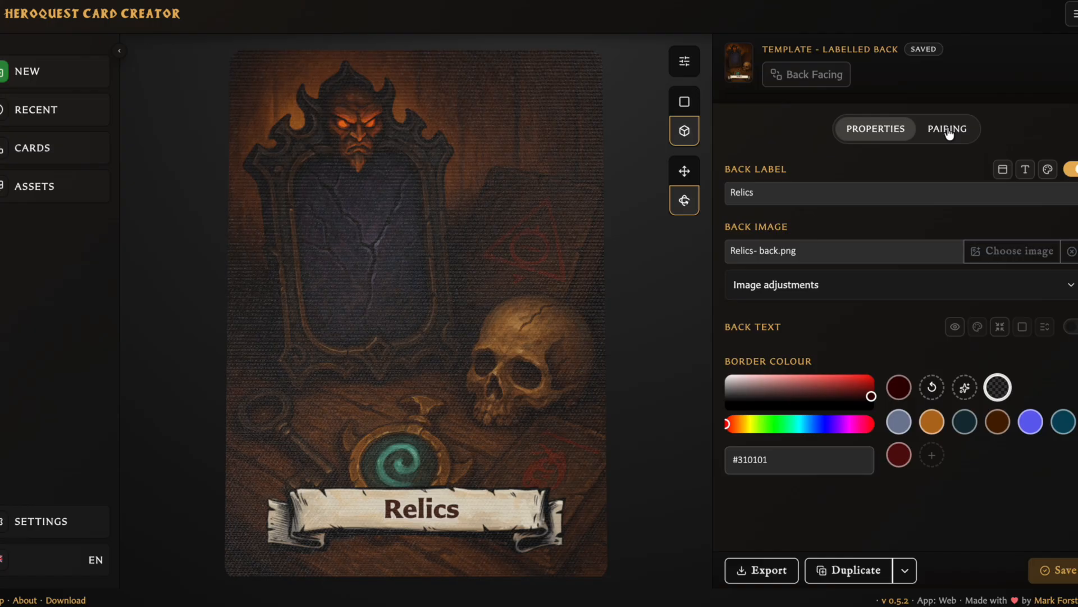
pyautogui.click(948, 131)
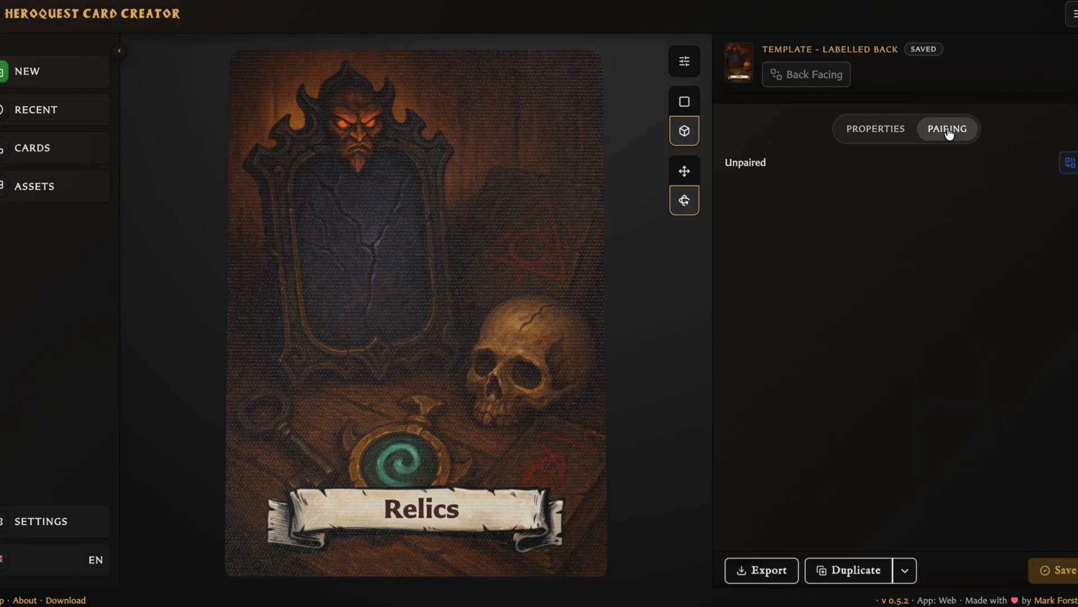
pyautogui.click(1072, 173)
pyautogui.scroll(-1, 209, 434)
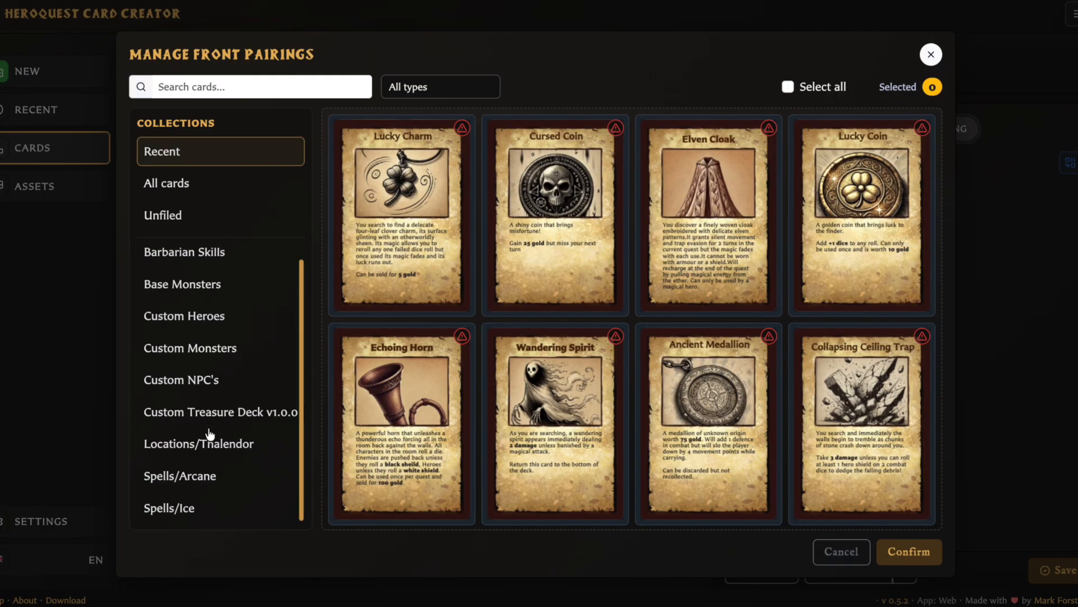
pyautogui.click(192, 415)
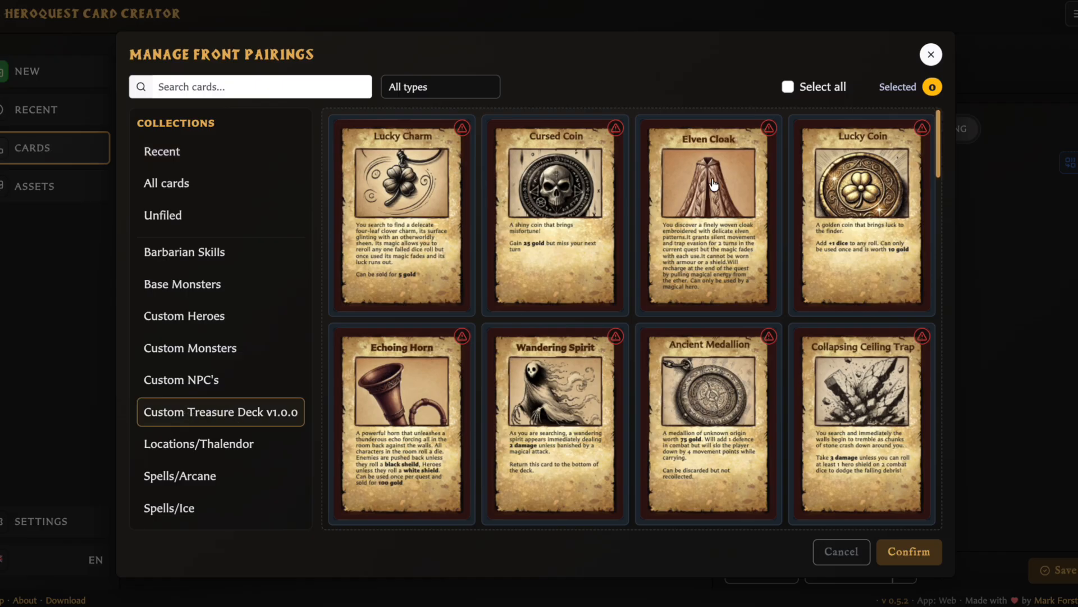
# Select the Haunted Mirror, Lost Relic and Devils Horn cards as front pairings for the Relics back.
pyautogui.scroll(-4, 714, 184)
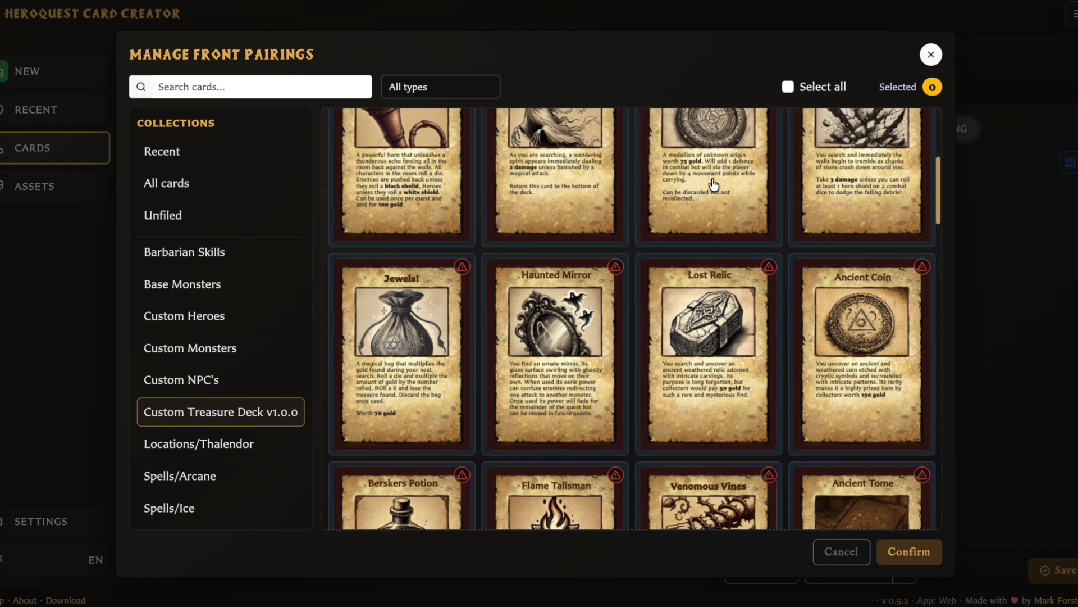
pyautogui.click(562, 306)
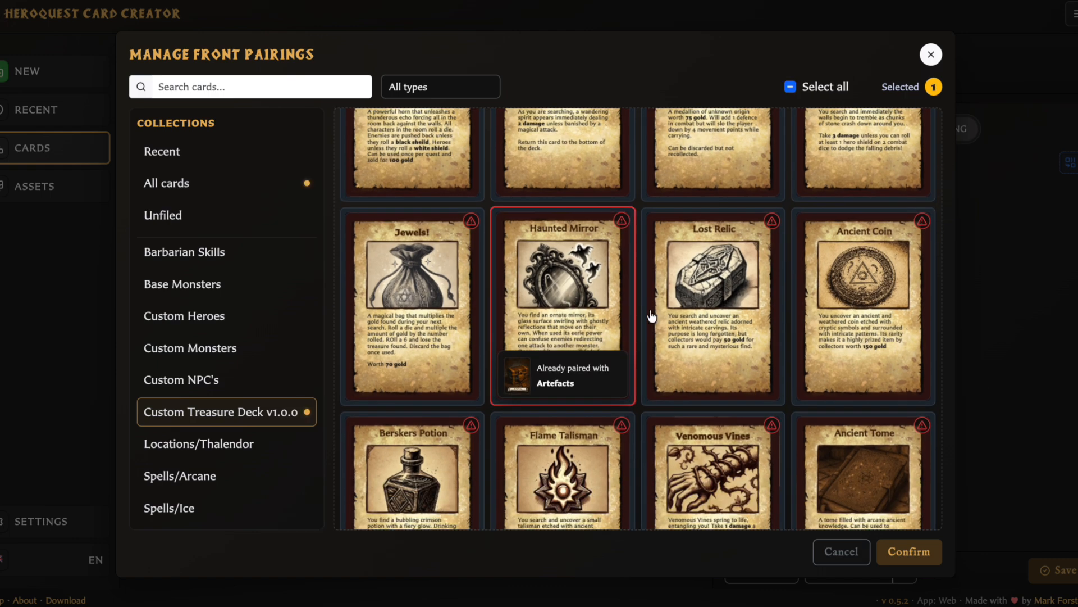
pyautogui.click(706, 284)
pyautogui.scroll(-5, 705, 283)
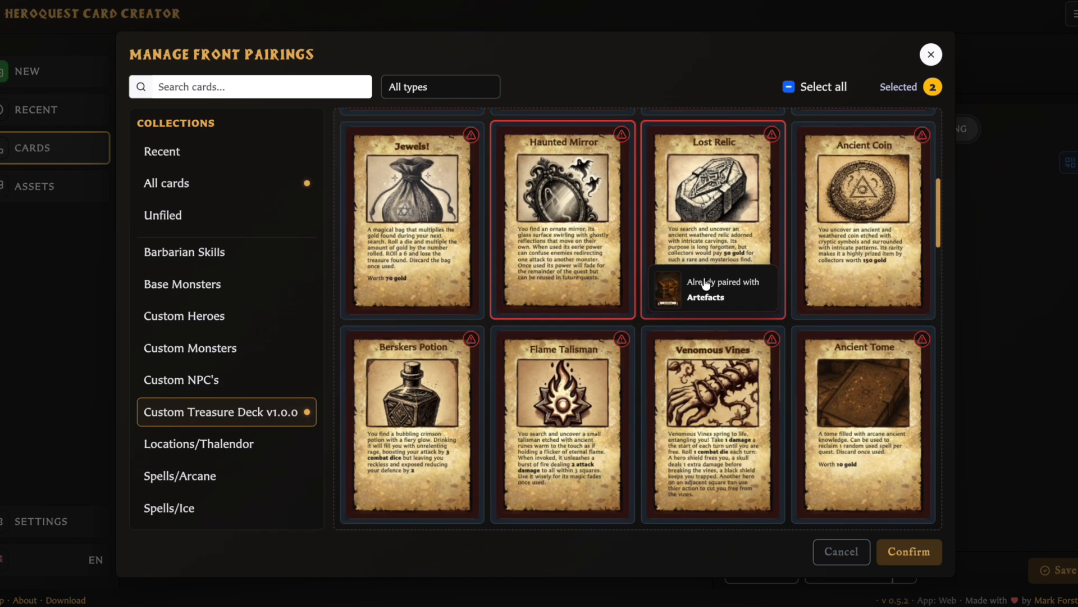
pyautogui.scroll(-5, 706, 284)
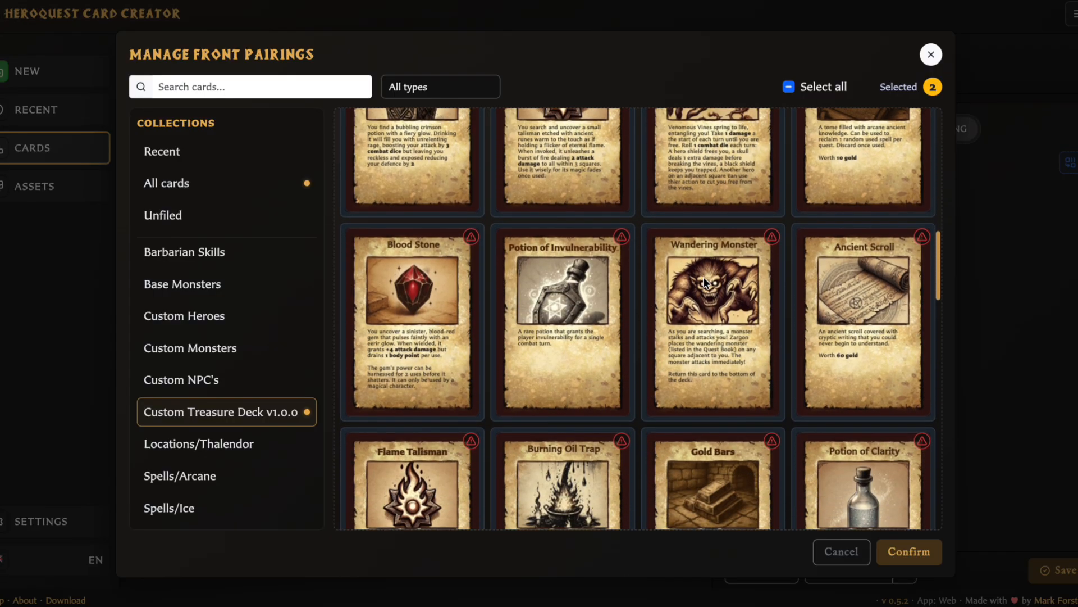
pyautogui.scroll(-3, 706, 284)
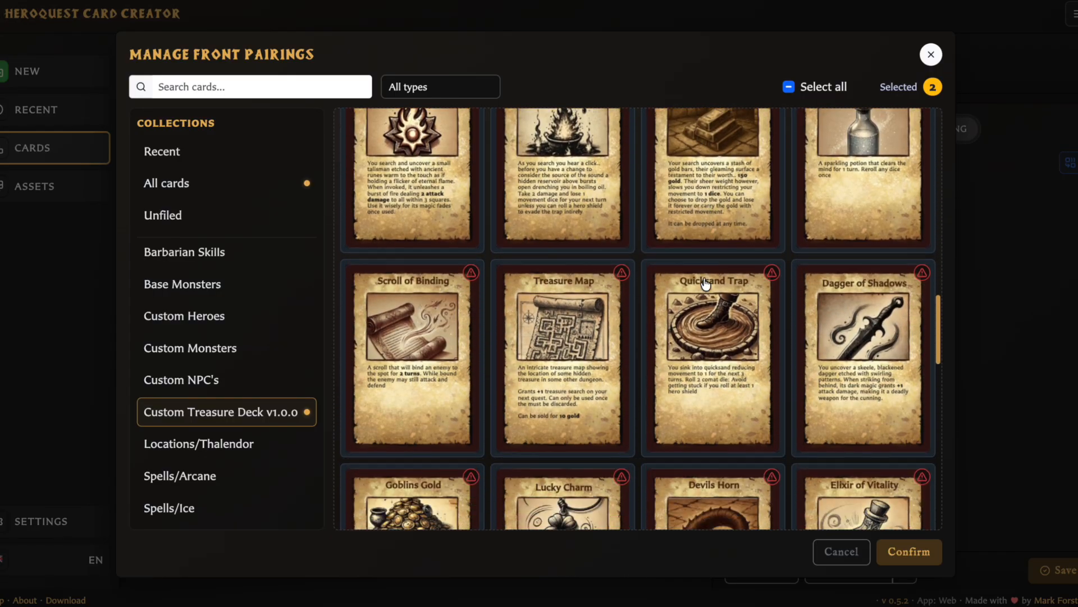
pyautogui.scroll(-3, 706, 284)
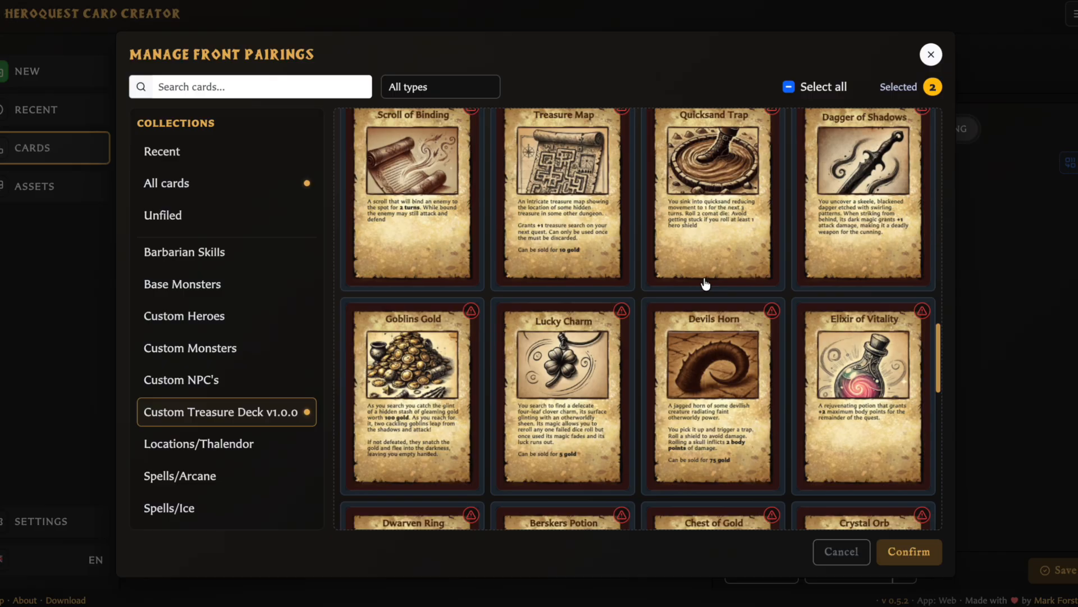
pyautogui.scroll(-1, 705, 283)
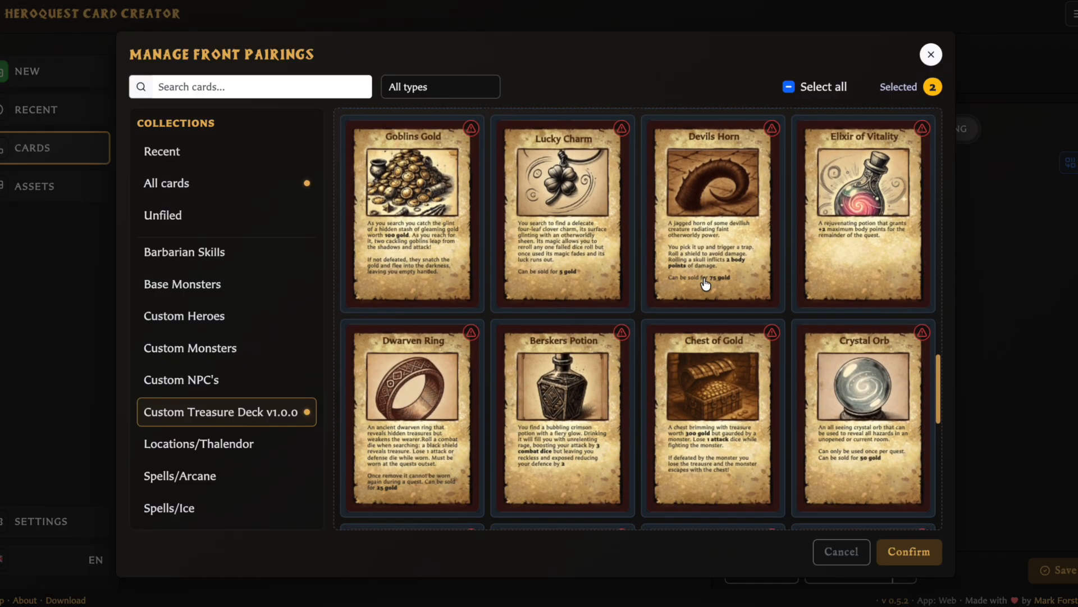
pyautogui.click(699, 223)
# Check the rest of the treasure deck, confirm the selected front pairings and accept the unpairing from the other back faces.
pyautogui.scroll(-10, 699, 223)
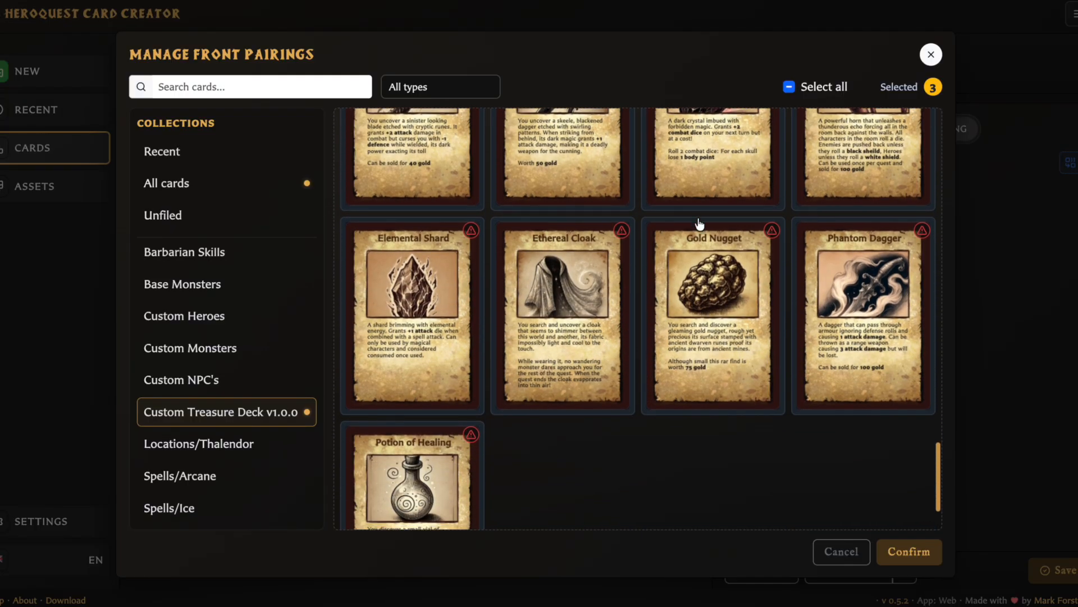
pyautogui.scroll(10, 699, 223)
pyautogui.scroll(10, 700, 224)
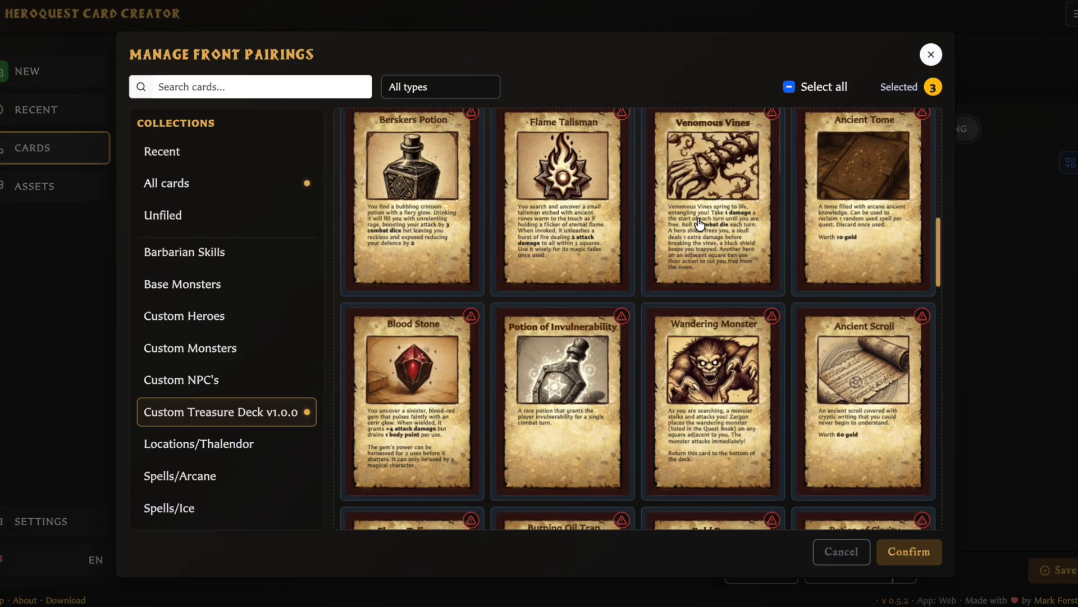
pyautogui.scroll(5, 699, 224)
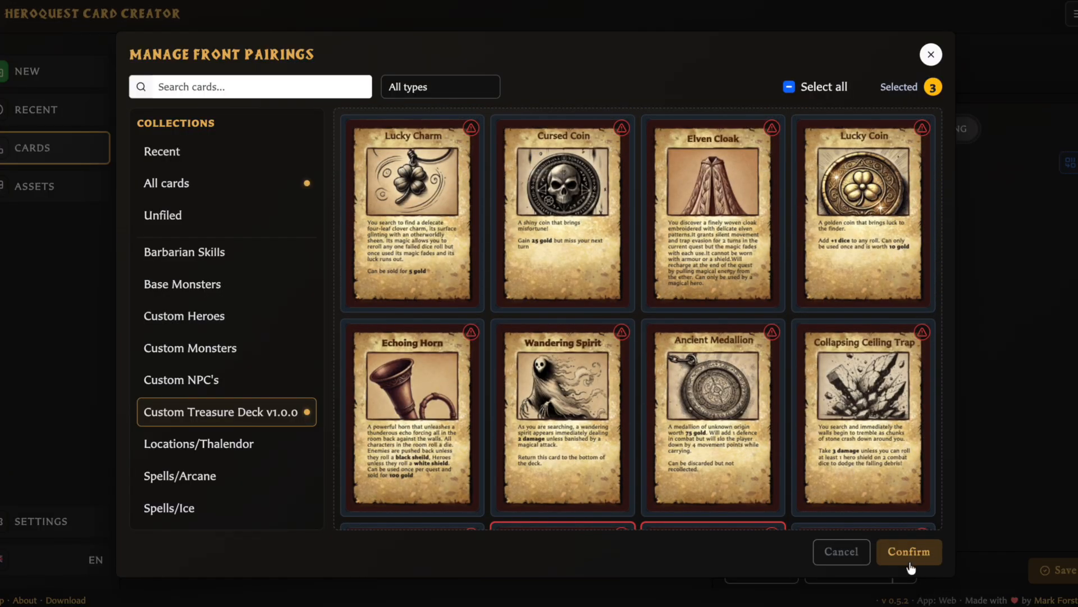
pyautogui.click(904, 553)
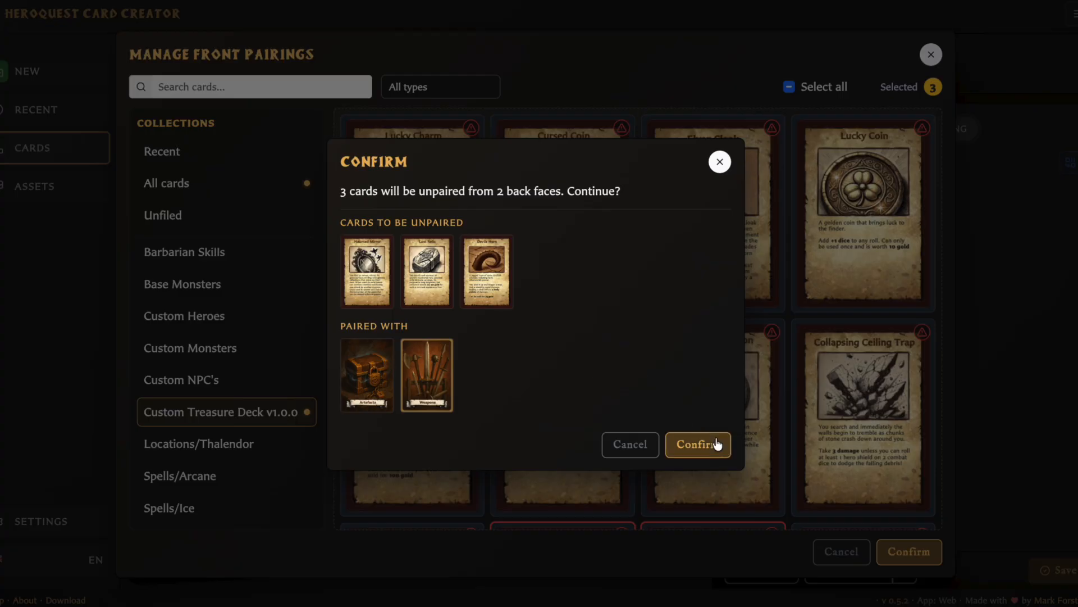
pyautogui.moveTo(348, 223); pyautogui.dragTo(567, 275)
pyautogui.click(571, 280)
pyautogui.click(698, 445)
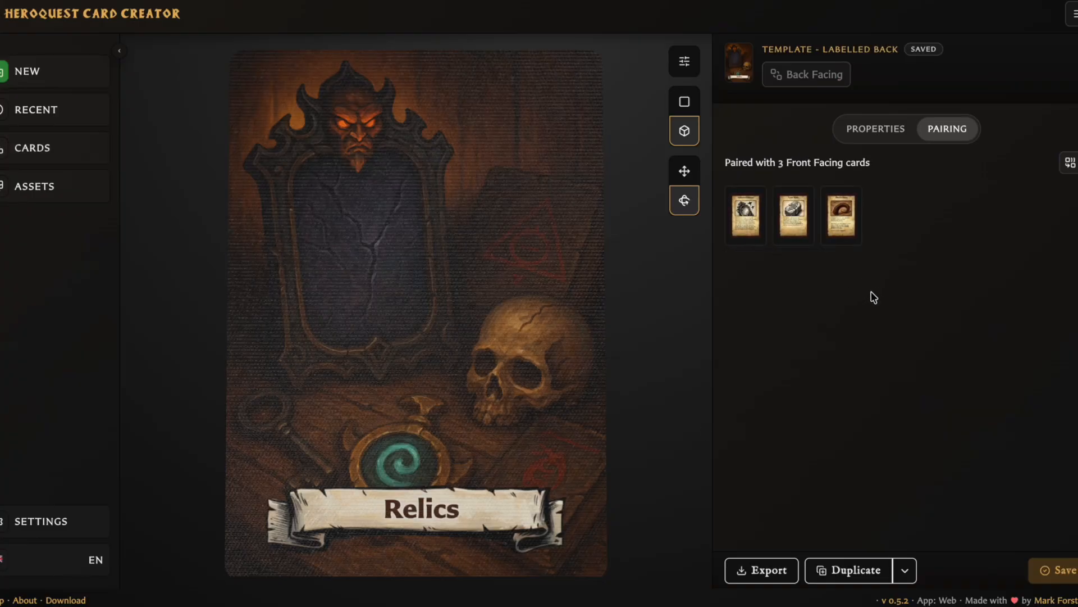
# Preview the front cards paired with Relics, open the Haunted Mirror card and rotate its 3D view.
pyautogui.moveTo(547, 259)
pyautogui.mouseDown()
pyautogui.moveTo(320, 251)
pyautogui.moveTo(563, 257)
pyautogui.mouseUp()
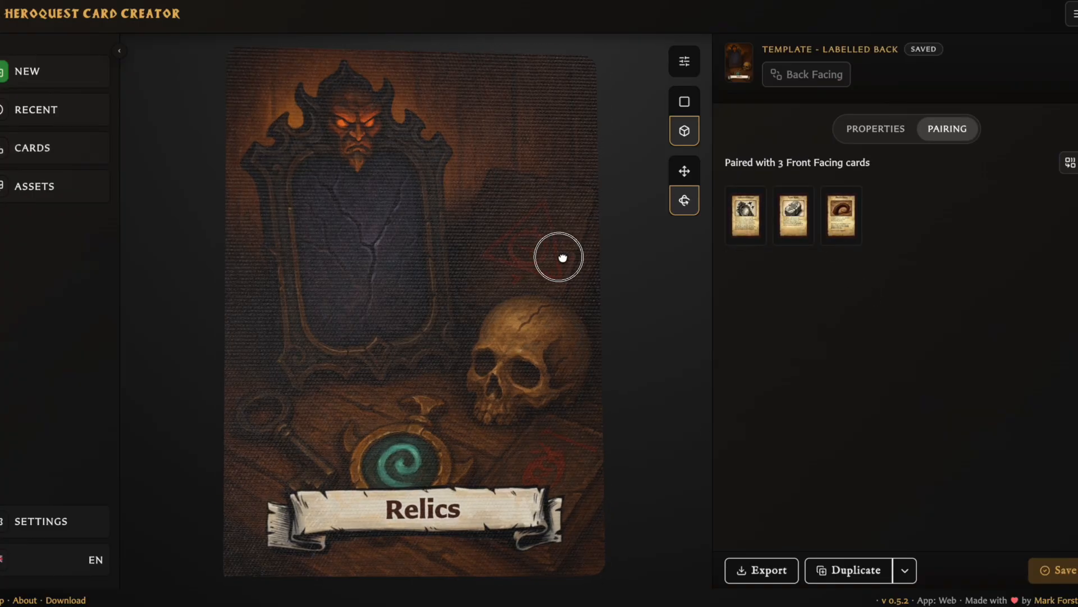
pyautogui.moveTo(833, 215)
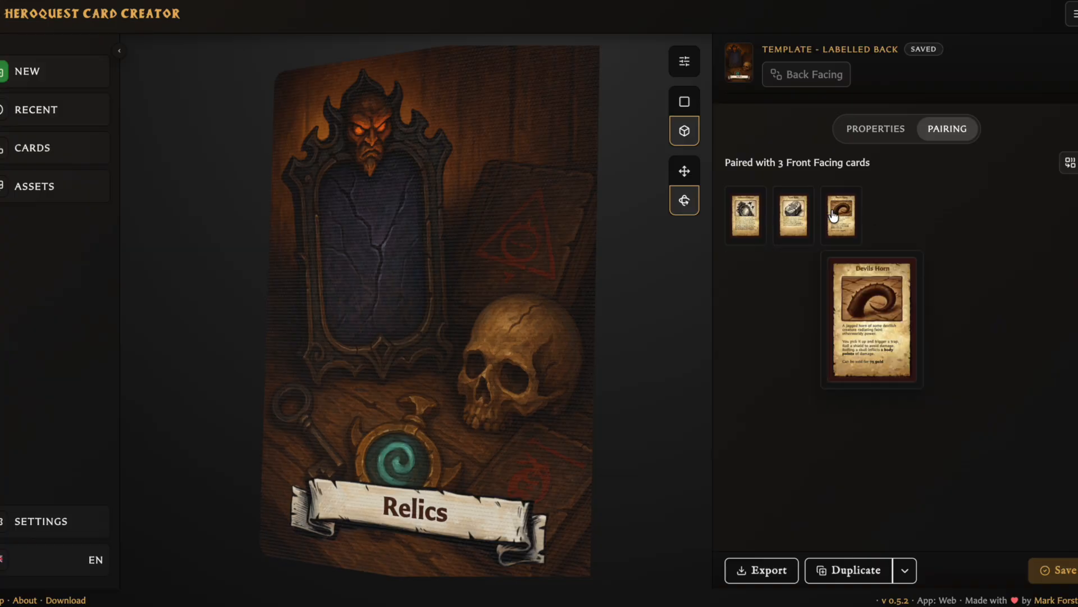
pyautogui.moveTo(749, 222)
pyautogui.click(750, 222)
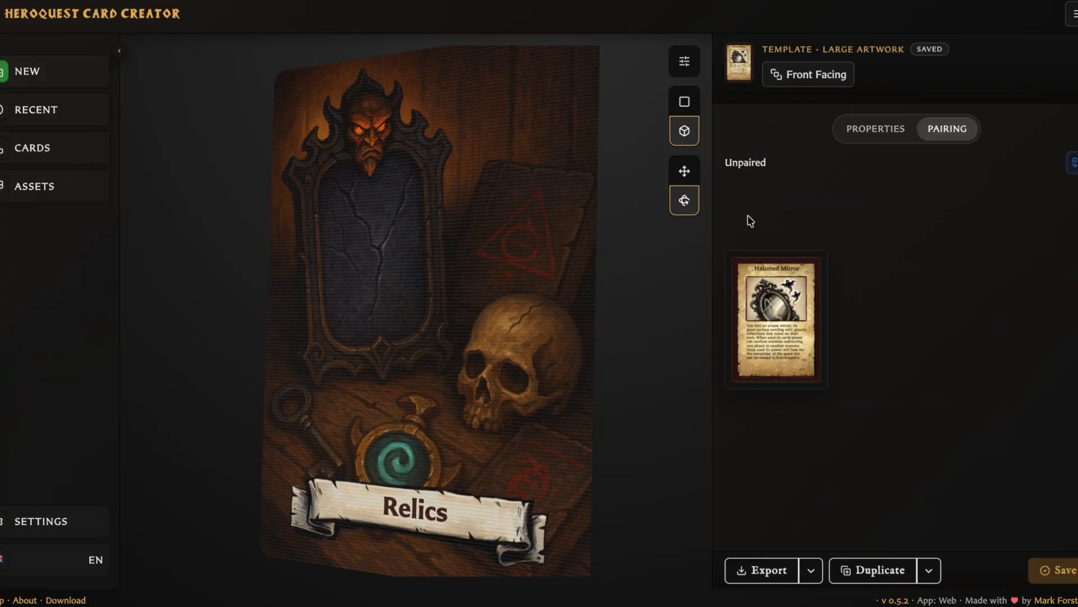
pyautogui.moveTo(515, 269); pyautogui.dragTo(631, 310)
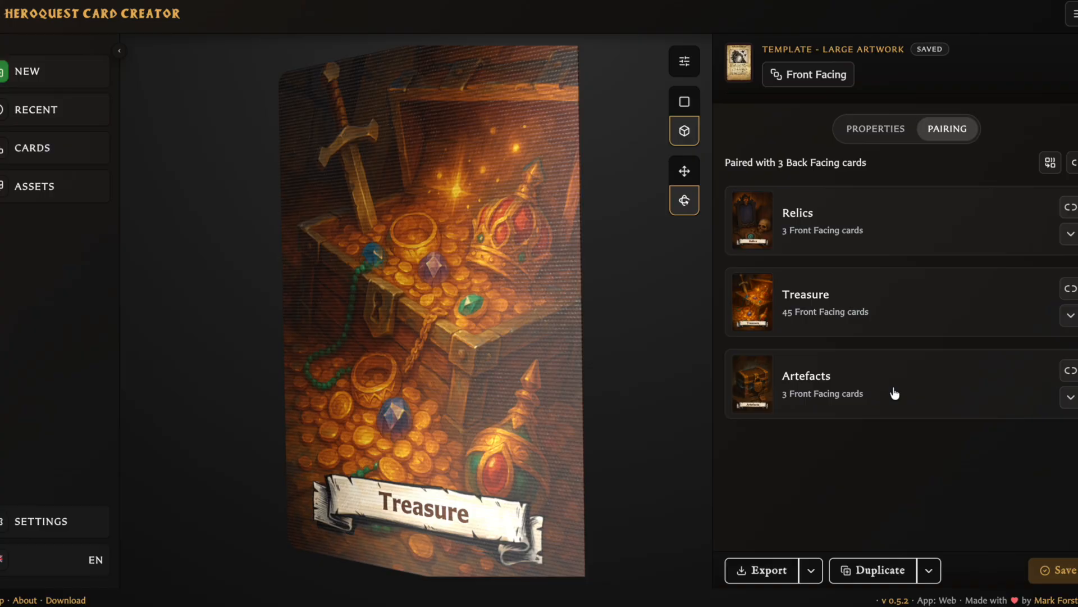
# Expand the Artefacts back in the Haunted Mirror pairings and preview its Ancient Medallion and Lost Relic fronts.
pyautogui.click(946, 389)
pyautogui.moveTo(803, 469)
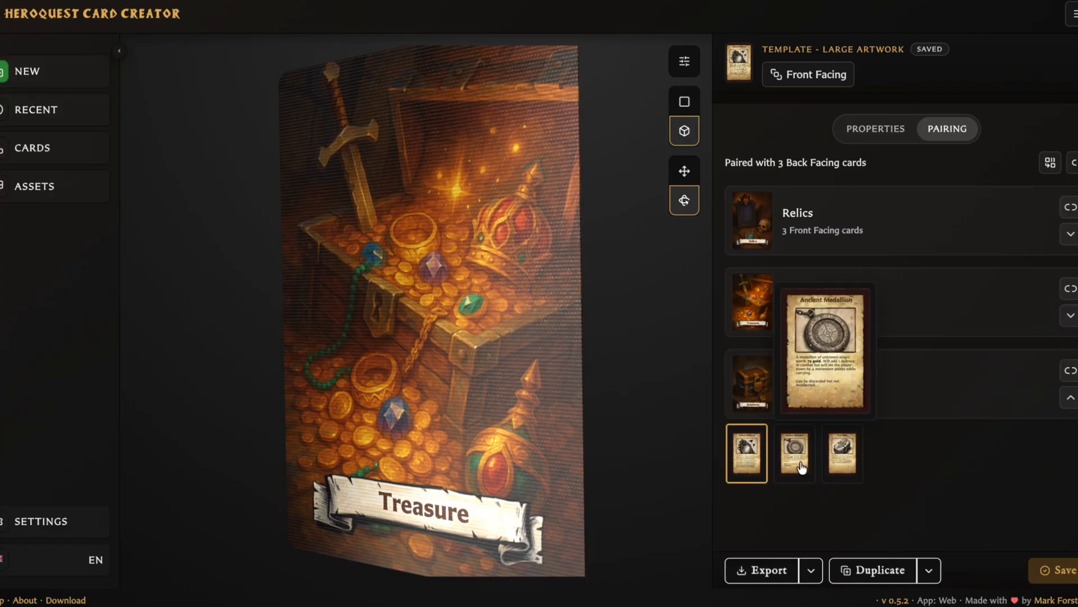
pyautogui.moveTo(848, 467)
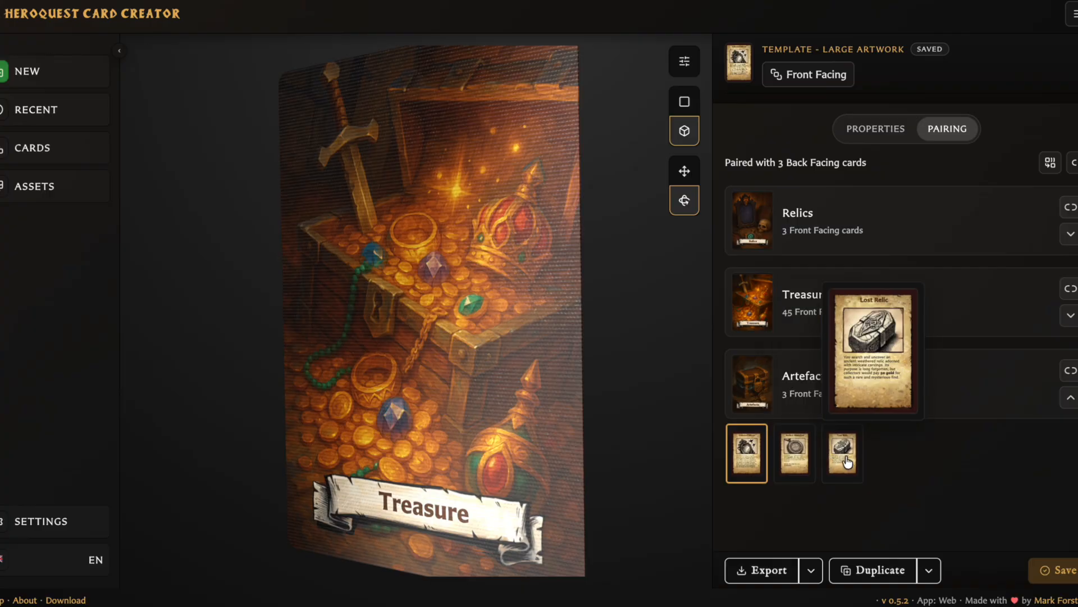
pyautogui.moveTo(739, 454)
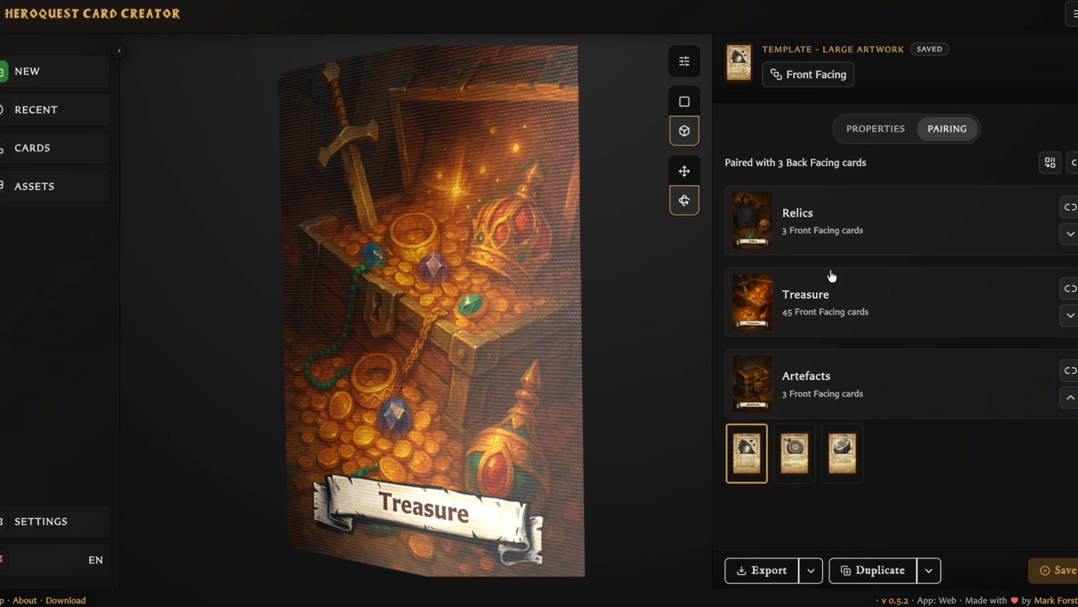
# Unpair the Artefacts back from the Haunted Mirror card and turn the 3D card to its front.
pyautogui.click(1067, 371)
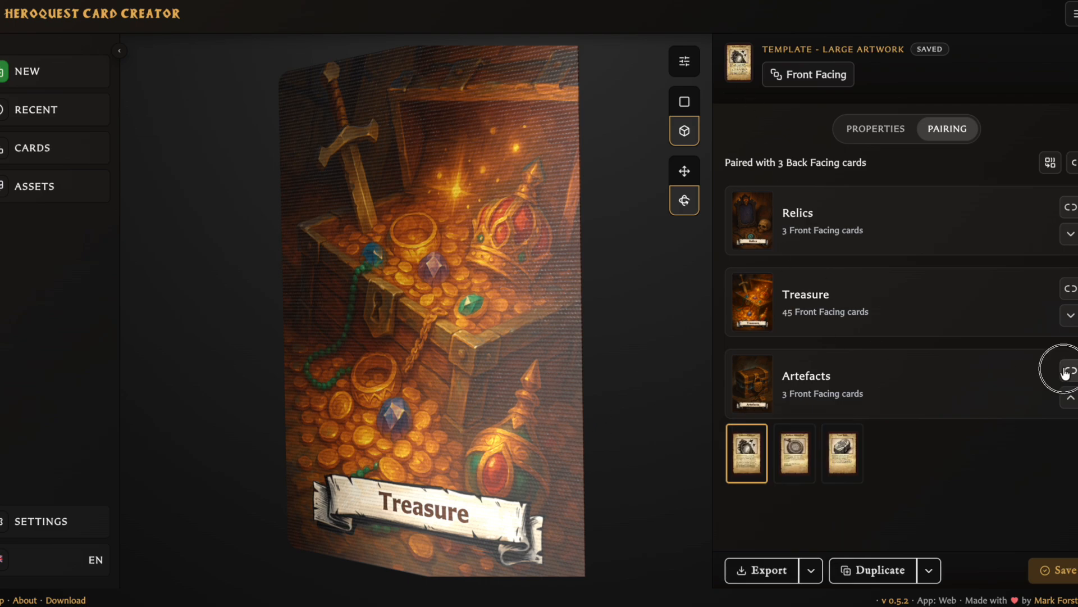
pyautogui.moveTo(520, 190); pyautogui.dragTo(551, 197)
pyautogui.doubleClick(514, 252)
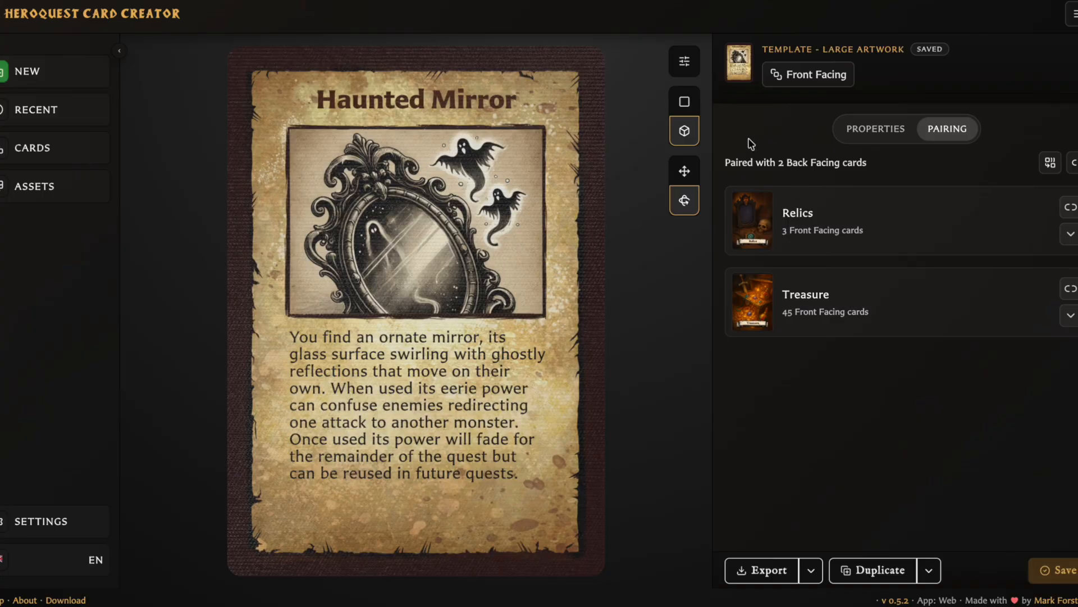
# Expand the Treasure back's paired fronts, open the Lost Relic card from them and collapse the list to view its back pairings.
pyautogui.click(807, 309)
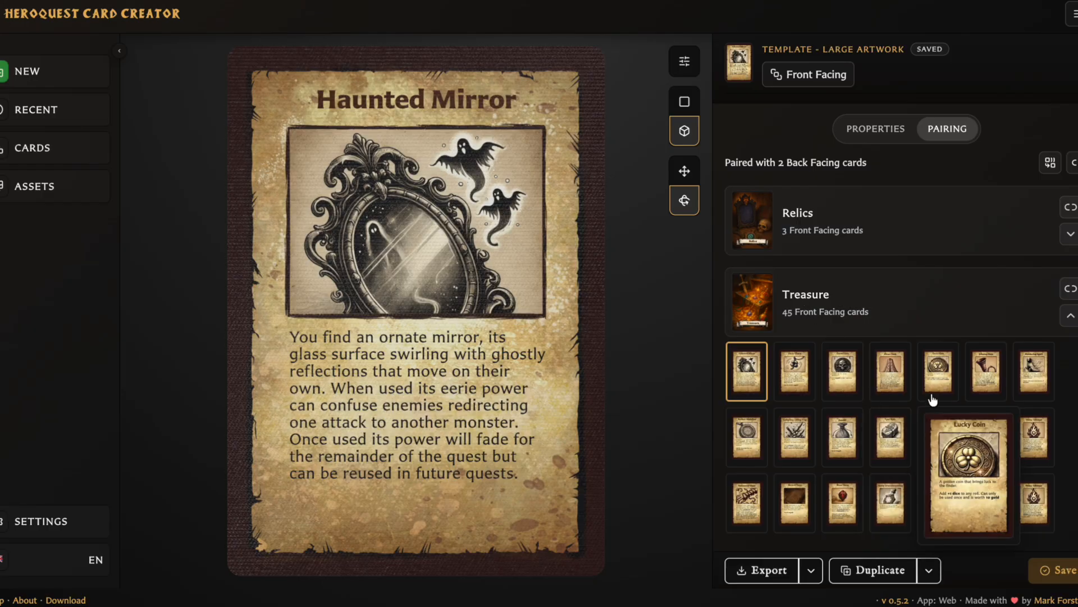
pyautogui.scroll(-2, 820, 404)
pyautogui.click(887, 324)
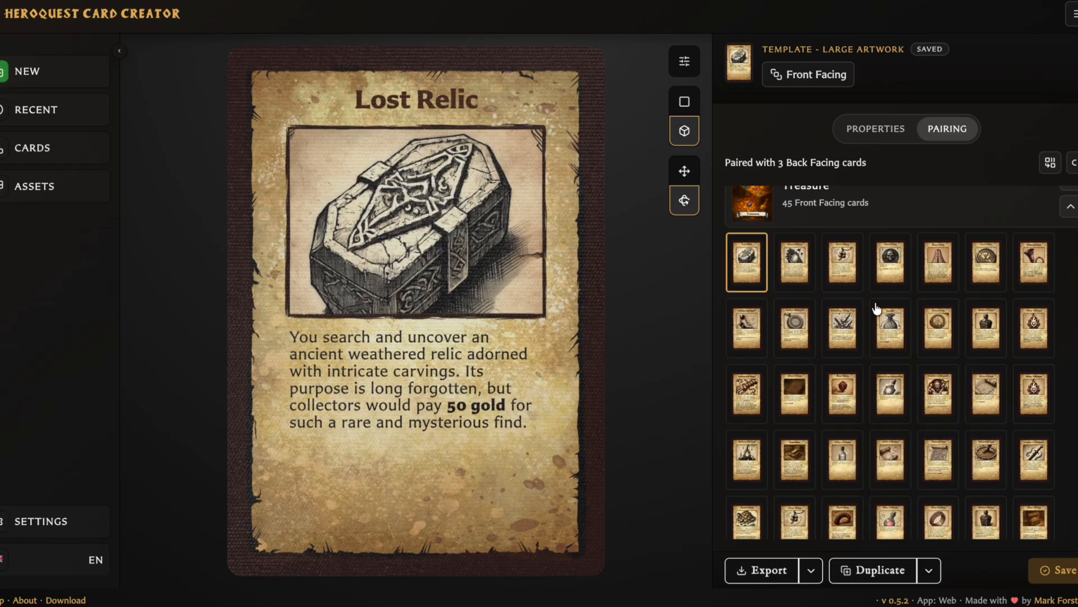
pyautogui.click(878, 203)
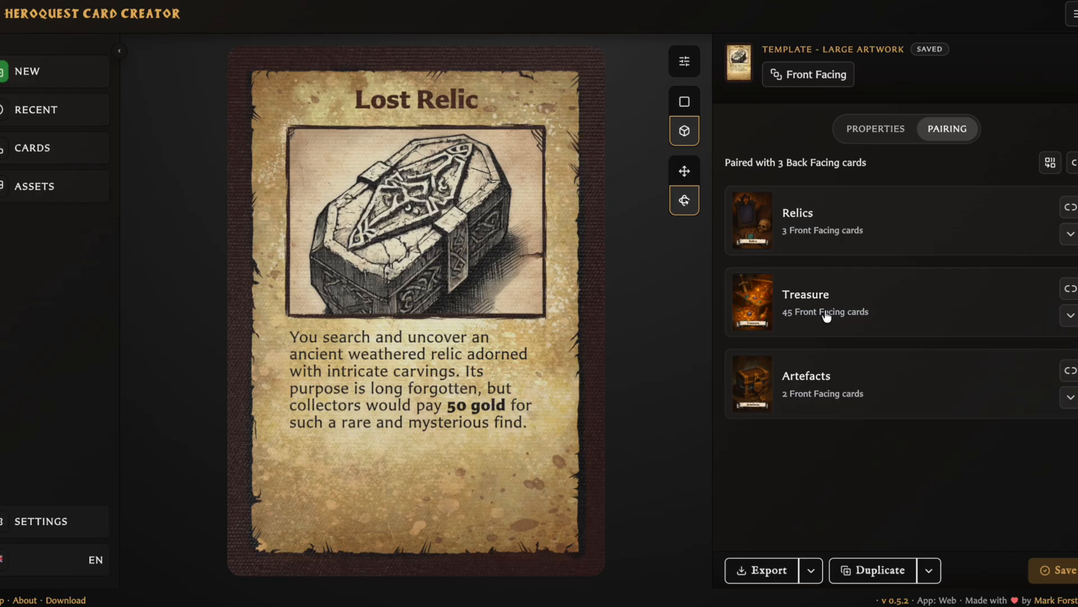
pyautogui.moveTo(759, 287)
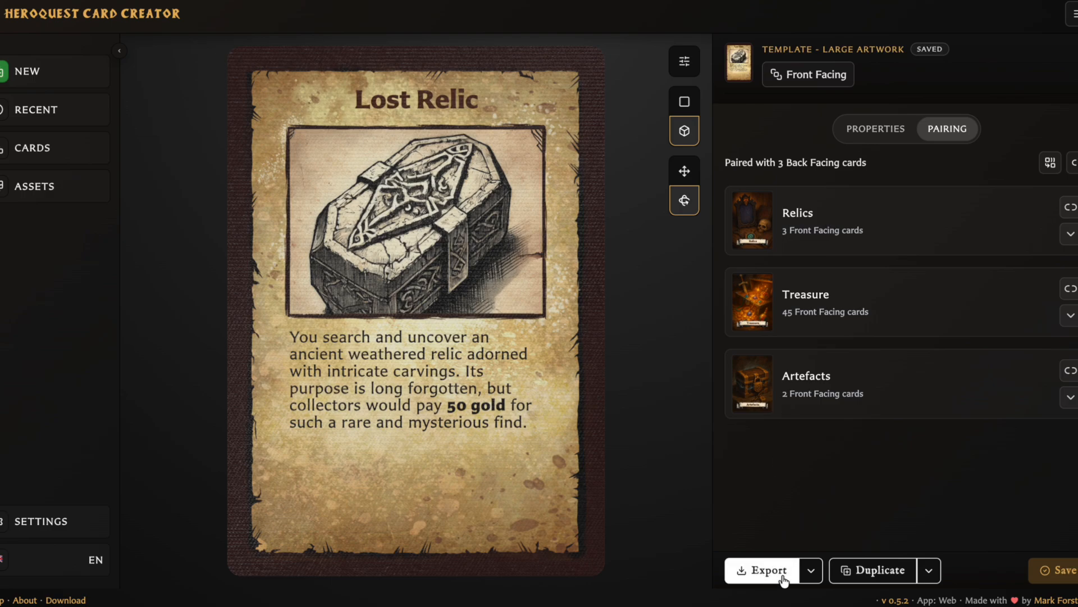
# Check the extra export options of the Lost Relic front, and open the Treasure back card to check its export options.
pyautogui.click(810, 569)
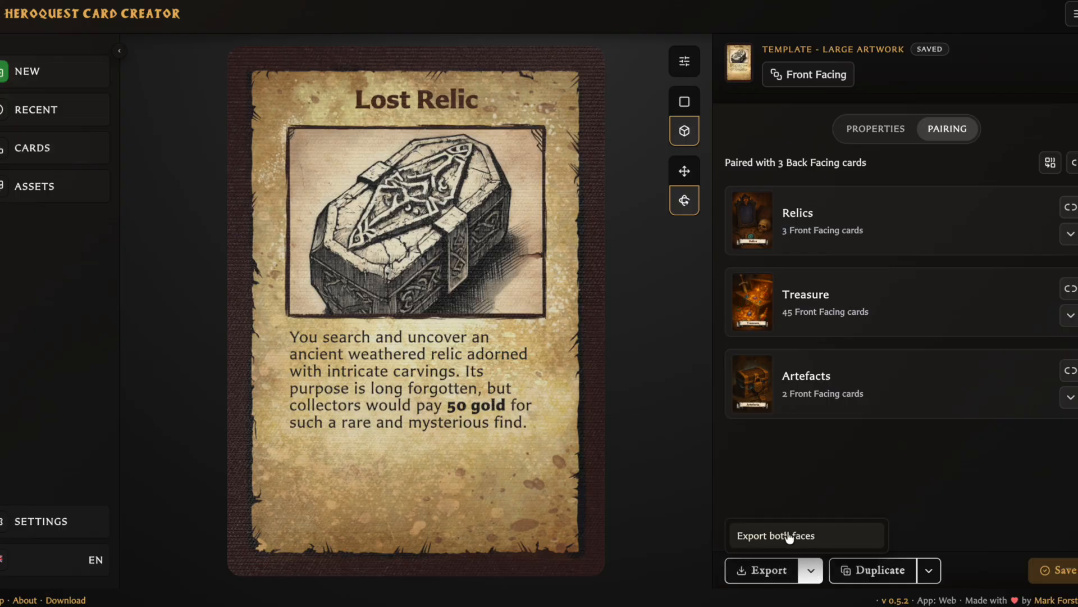
pyautogui.click(780, 466)
pyautogui.click(753, 300)
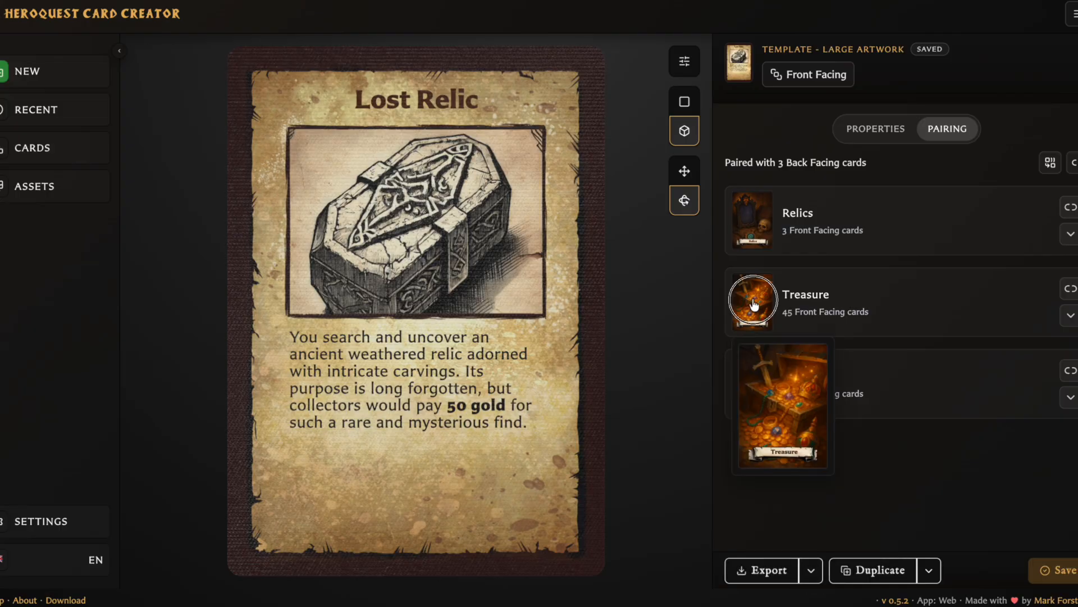
pyautogui.click(810, 569)
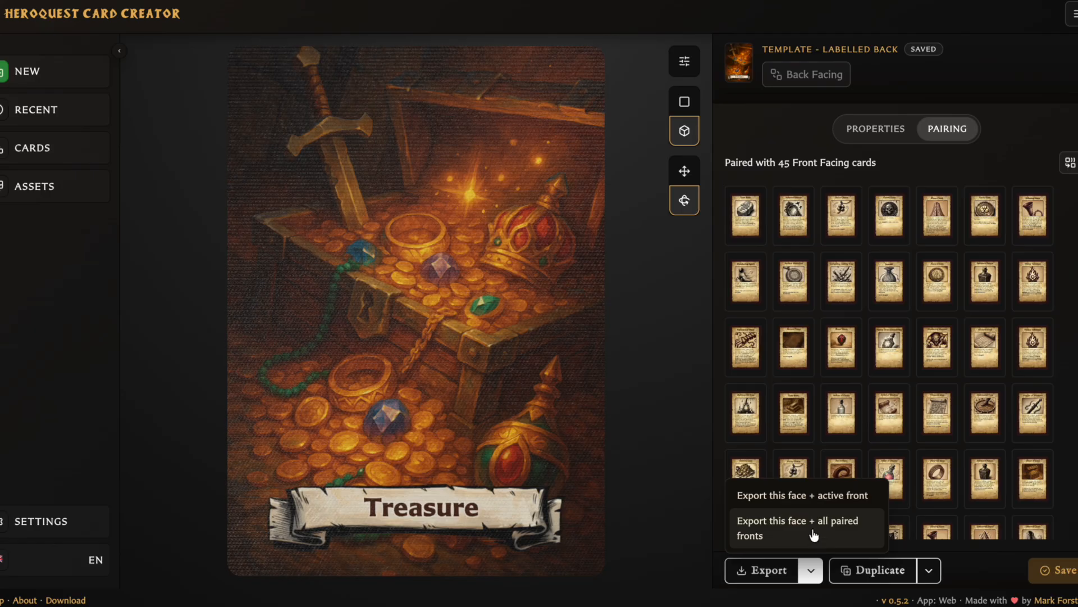
# Rotate the 3D Treasure card and preview the Potion of Clarity and Ancient Medallion cards among its paired fronts.
pyautogui.moveTo(556, 327); pyautogui.dragTo(324, 319)
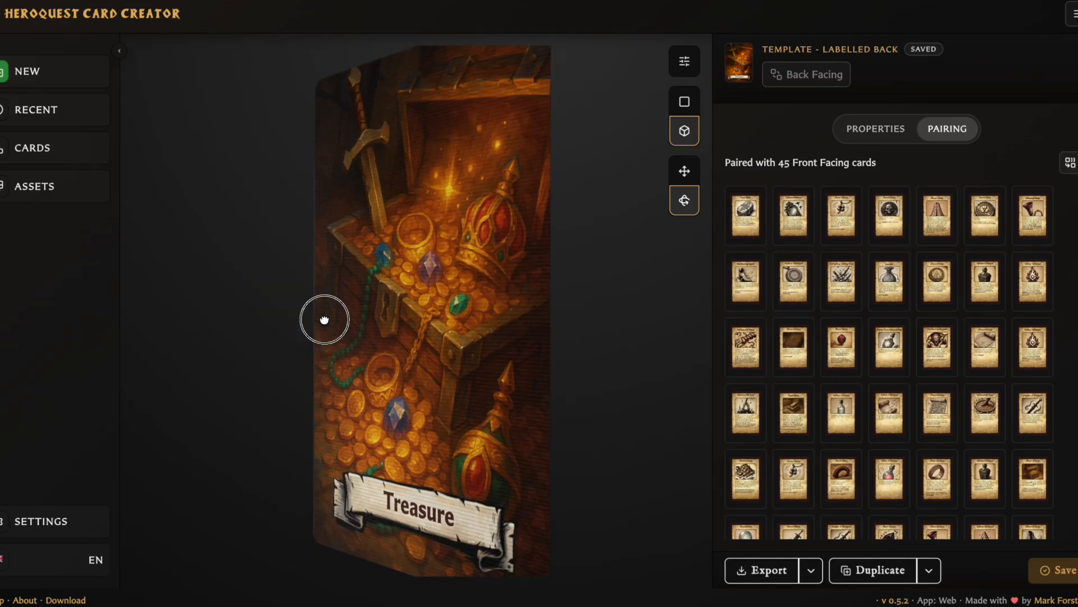
pyautogui.moveTo(824, 320)
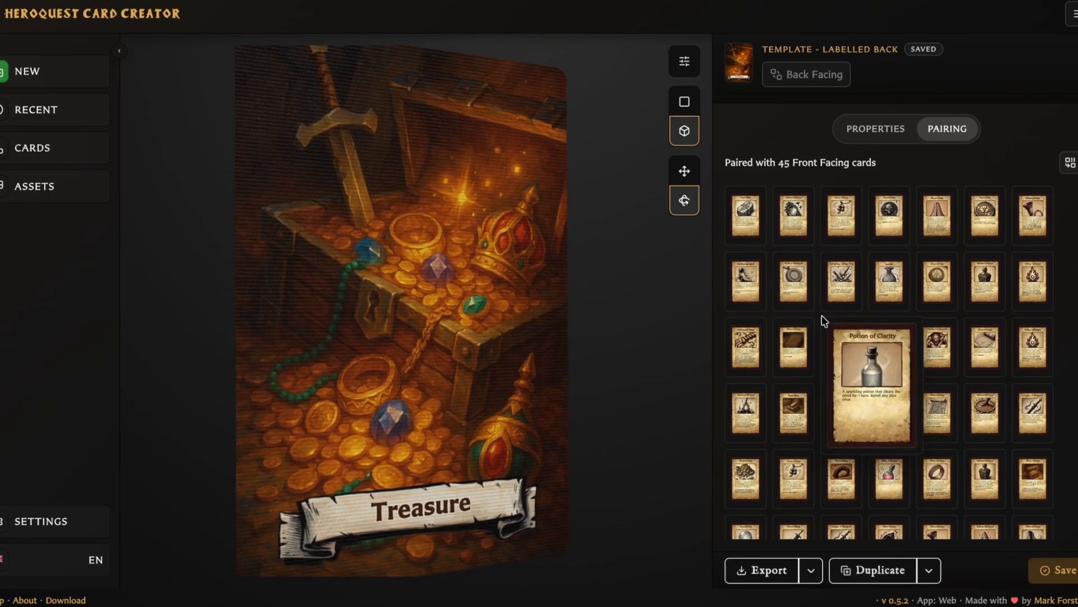
pyautogui.moveTo(792, 283)
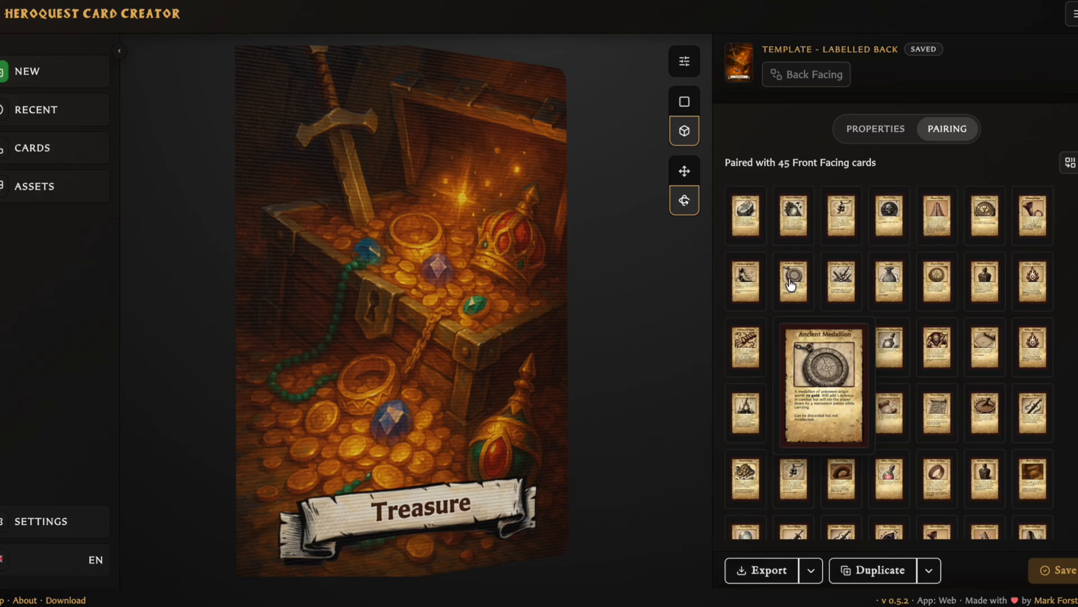